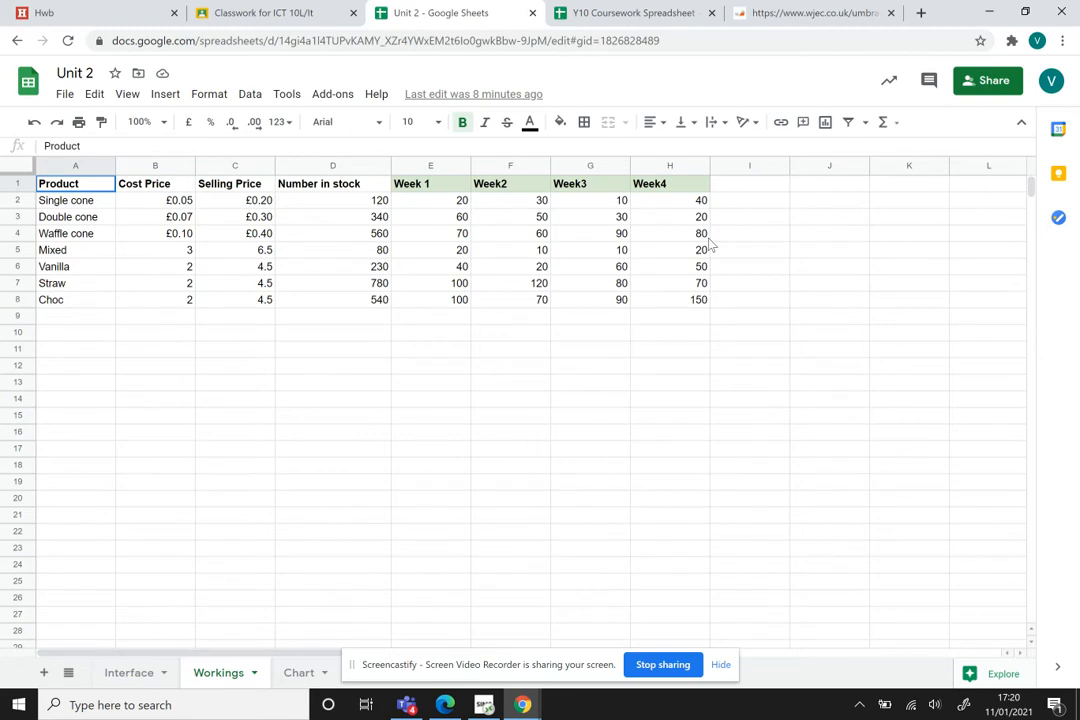
# Step: Add the bold headings Total number sold, Total cost and Total income in I1:K1 and fit column I to its heading
pyautogui.click(763, 190)
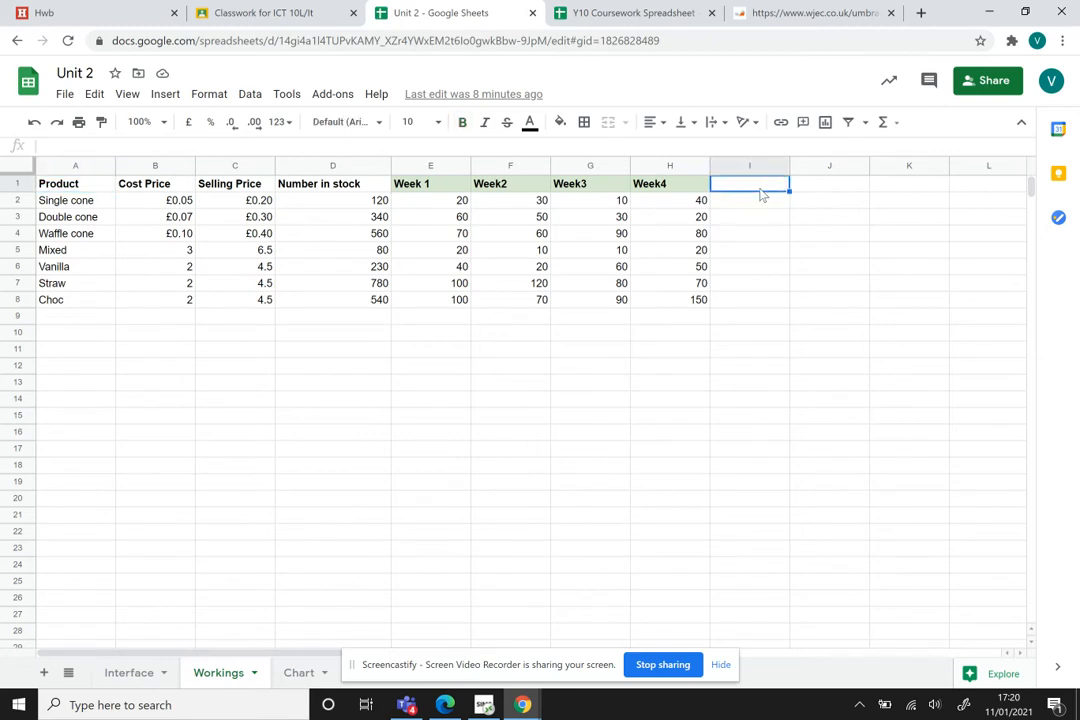
pyautogui.write('Total number sold\tTotal cost\tTotal income')
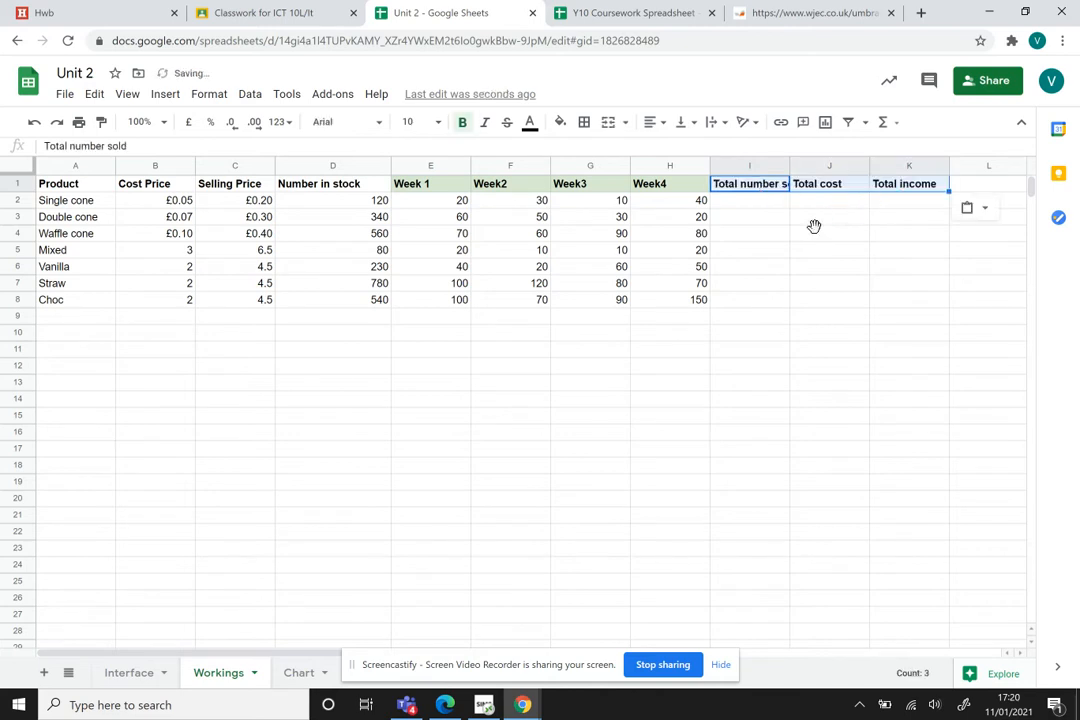
pyautogui.click(815, 230)
pyautogui.doubleClick(789, 165)
# Step: Review the three new heading columns alongside the single cone's cost price and selling price cells
pyautogui.click(750, 186)
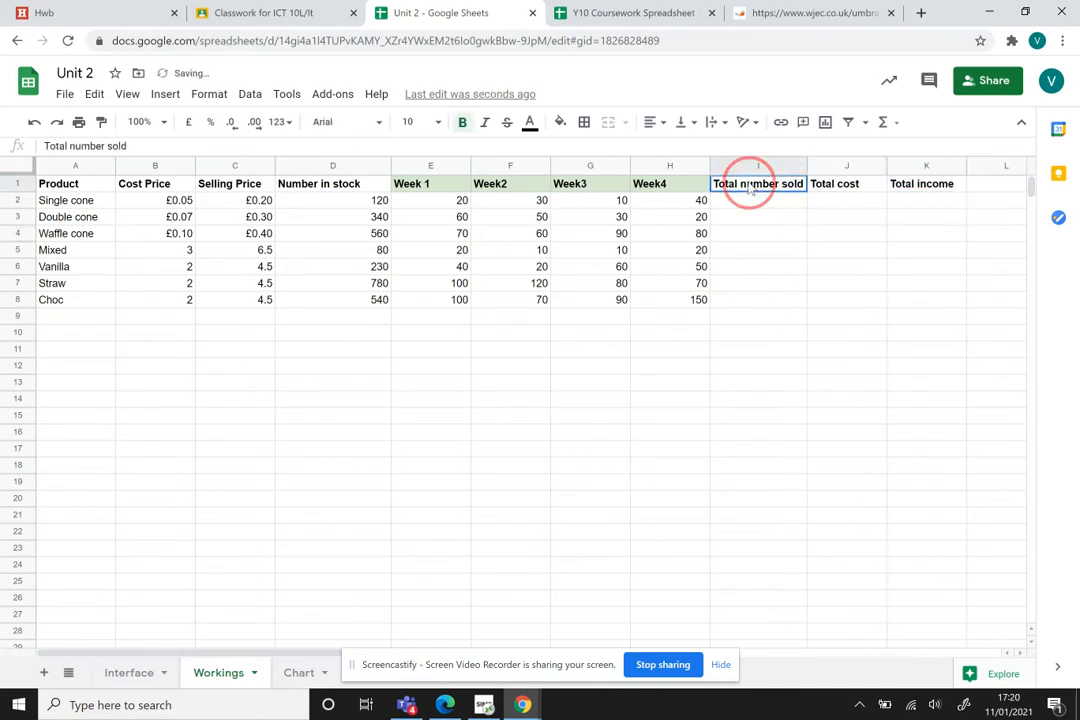
pyautogui.click(836, 186)
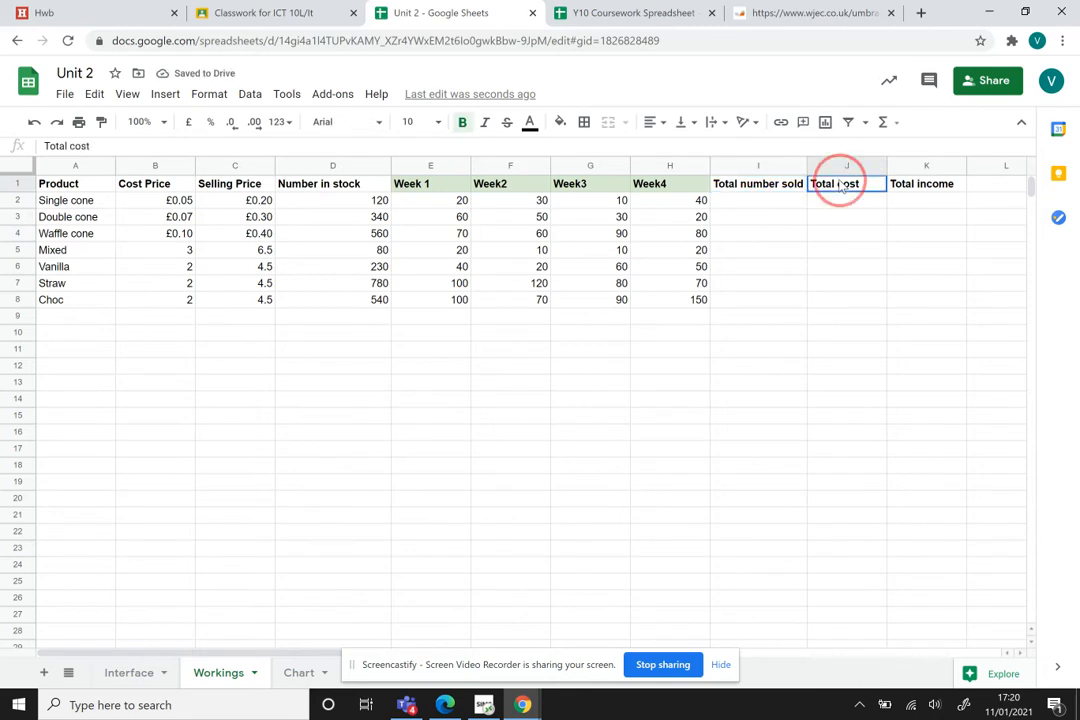
pyautogui.click(925, 183)
pyautogui.click(775, 193)
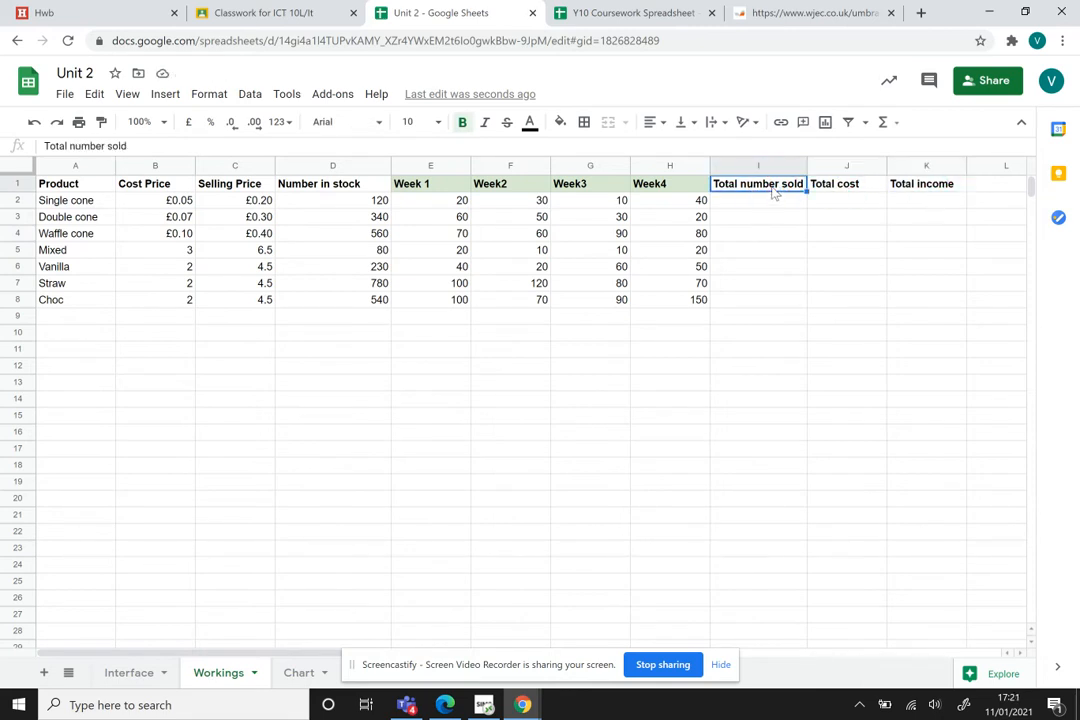
pyautogui.click(765, 207)
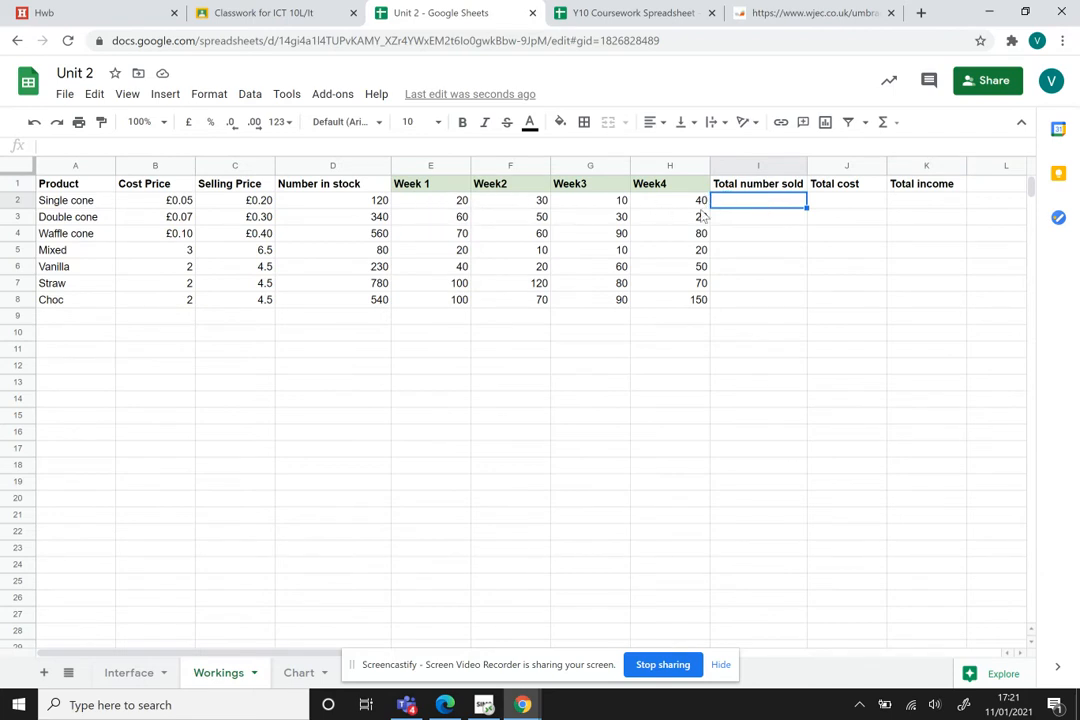
pyautogui.click(842, 203)
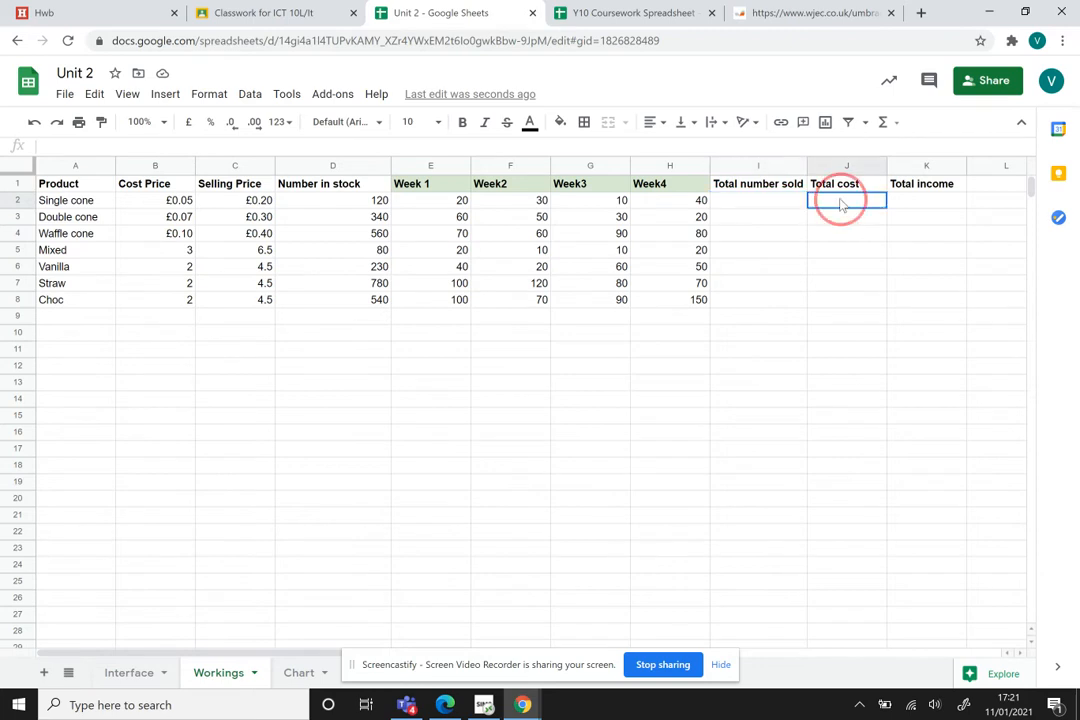
pyautogui.click(917, 204)
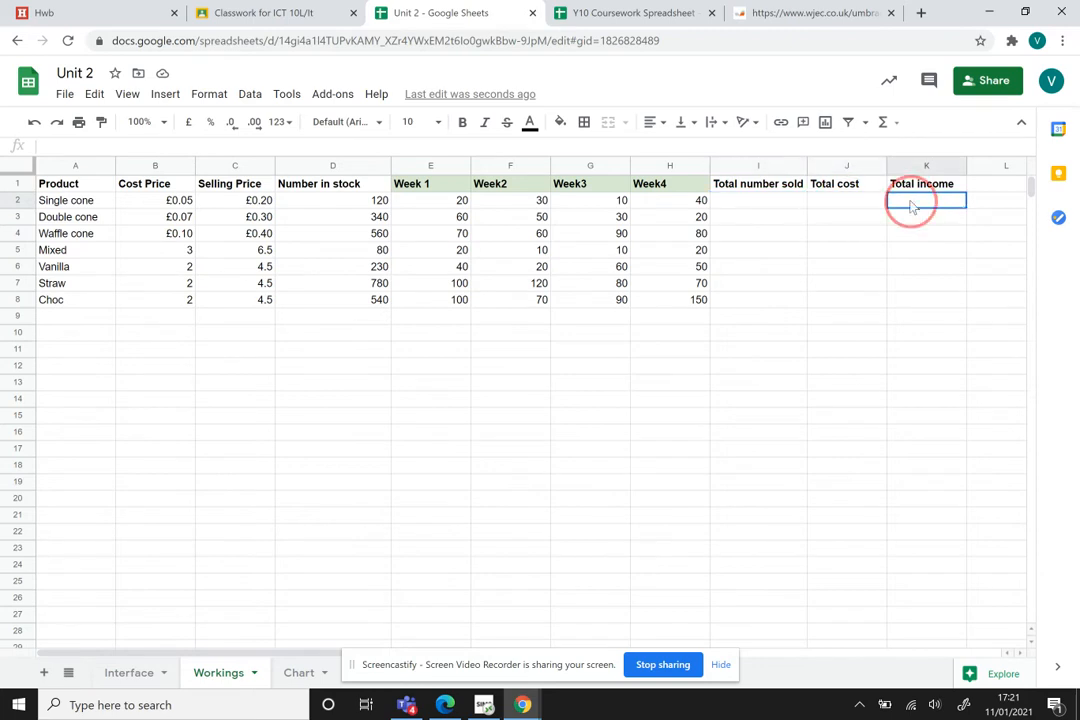
pyautogui.click(770, 204)
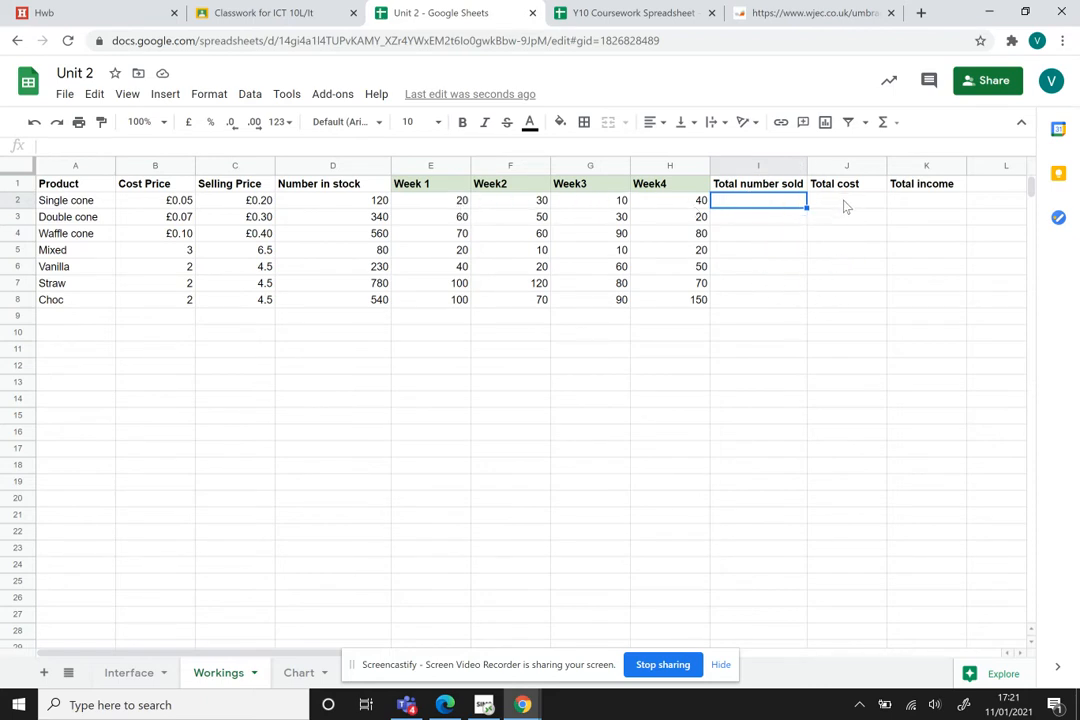
pyautogui.click(166, 203)
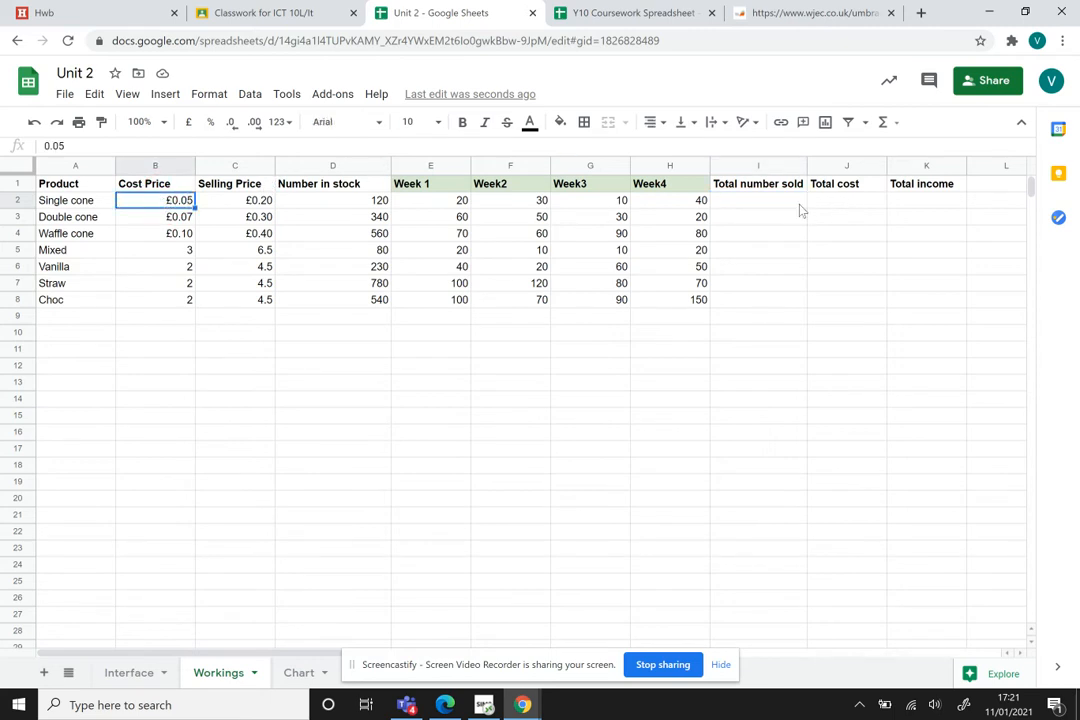
pyautogui.click(750, 206)
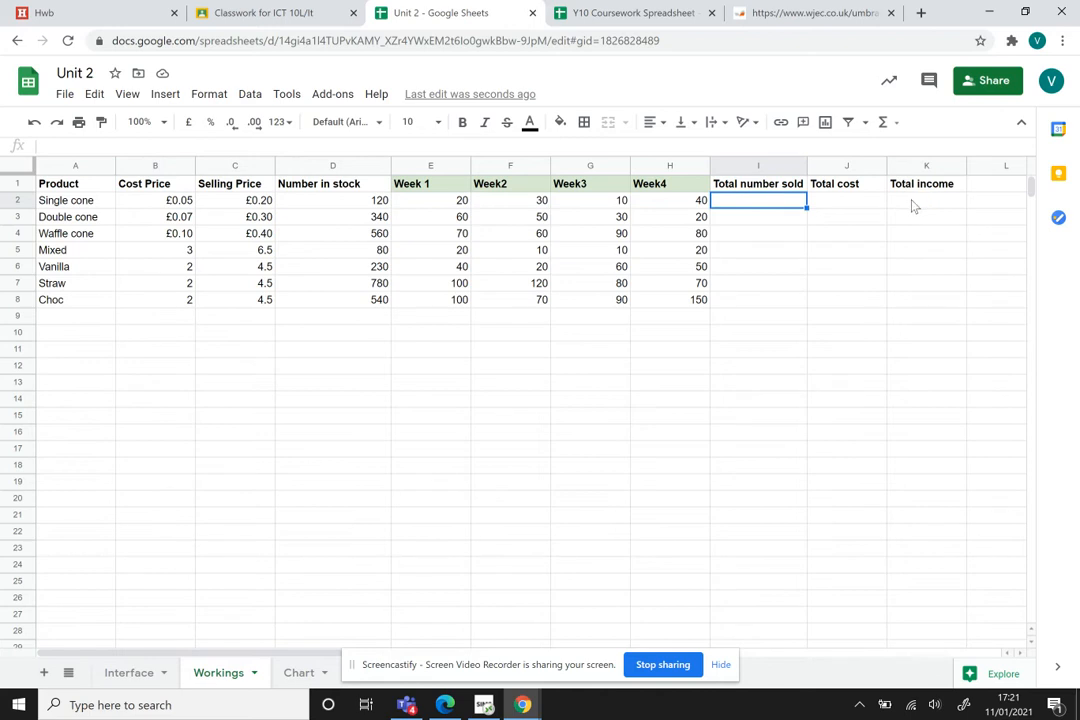
pyautogui.click(252, 206)
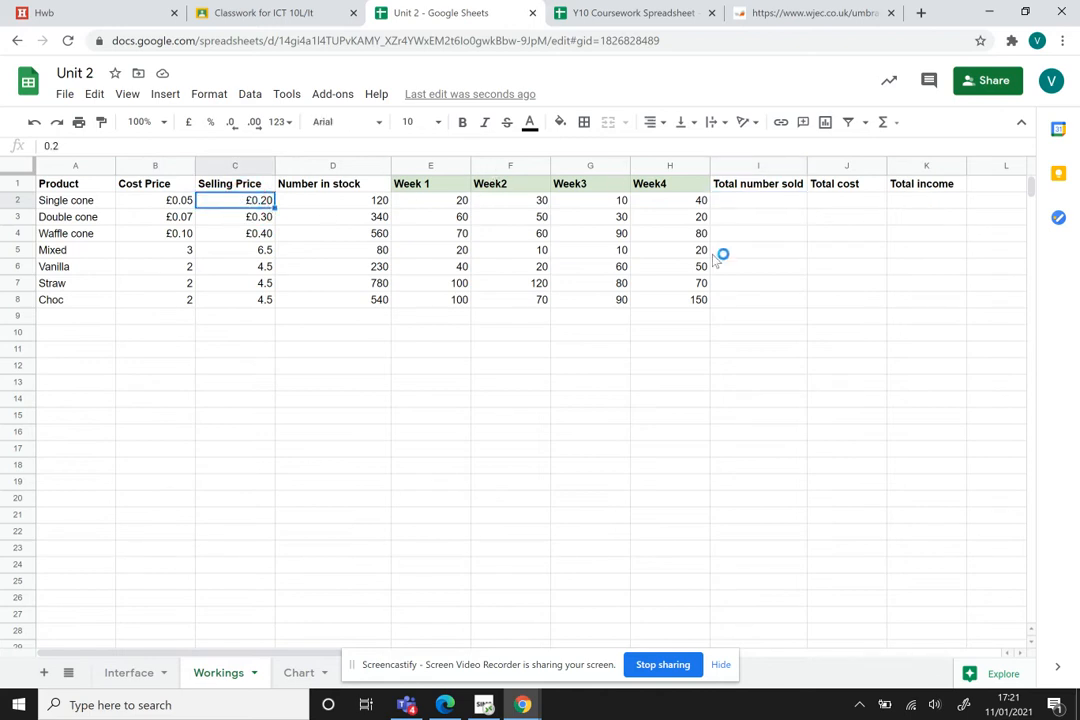
pyautogui.click(756, 203)
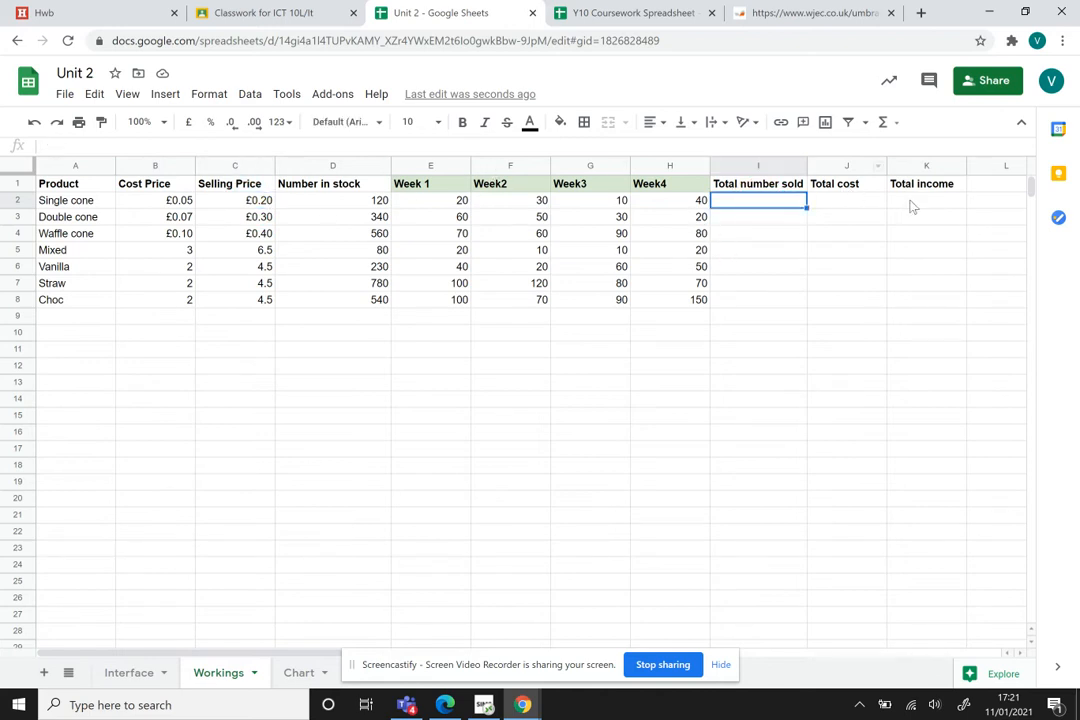
pyautogui.click(914, 203)
pyautogui.click(781, 206)
pyautogui.write('=')
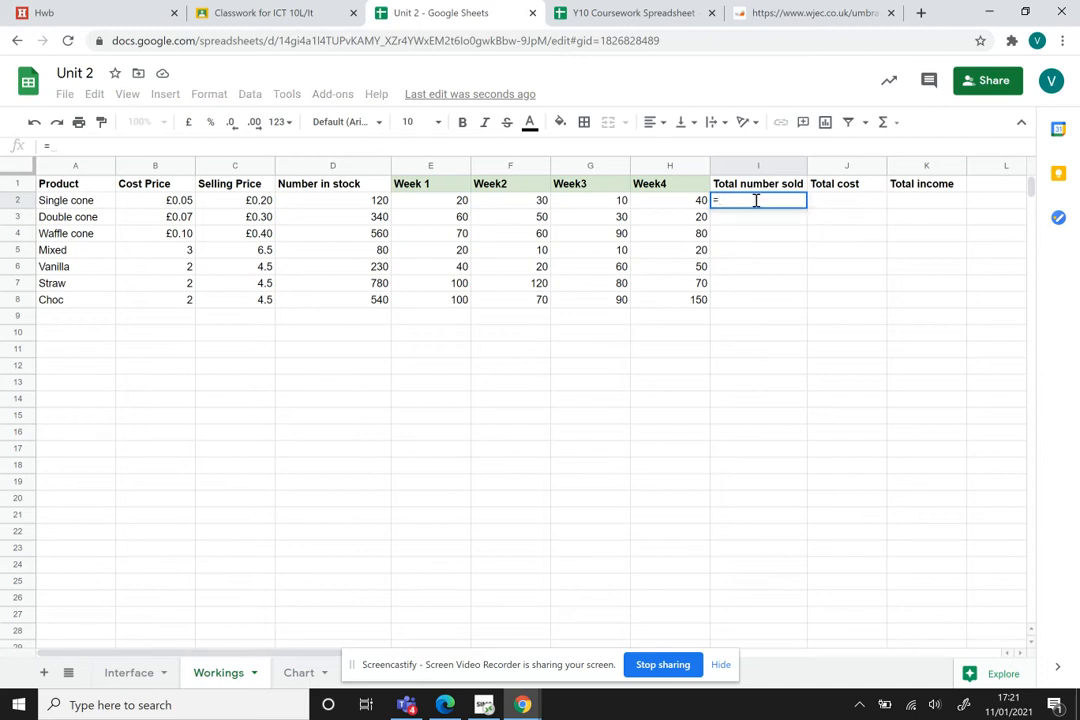
pyautogui.press('Escape')
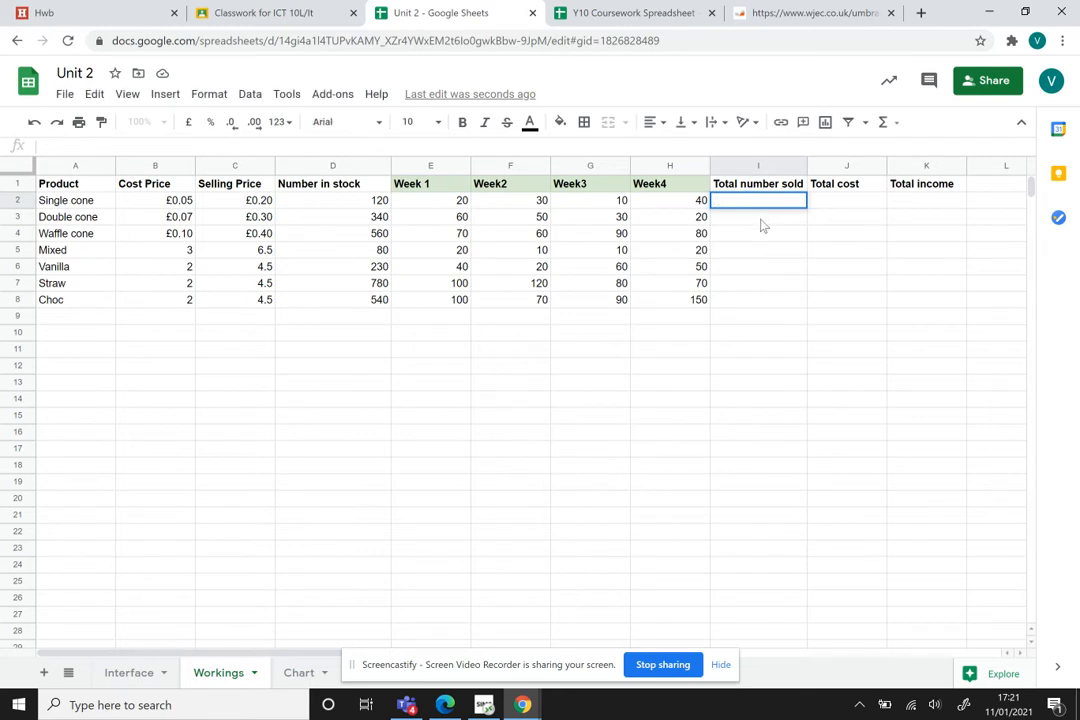
# Step: Calculate the single cone's total number sold in I2 with =SUM(E2:H2) and auto-fill the formula down to I8
pyautogui.click(761, 222)
pyautogui.click(778, 204)
pyautogui.click(890, 124)
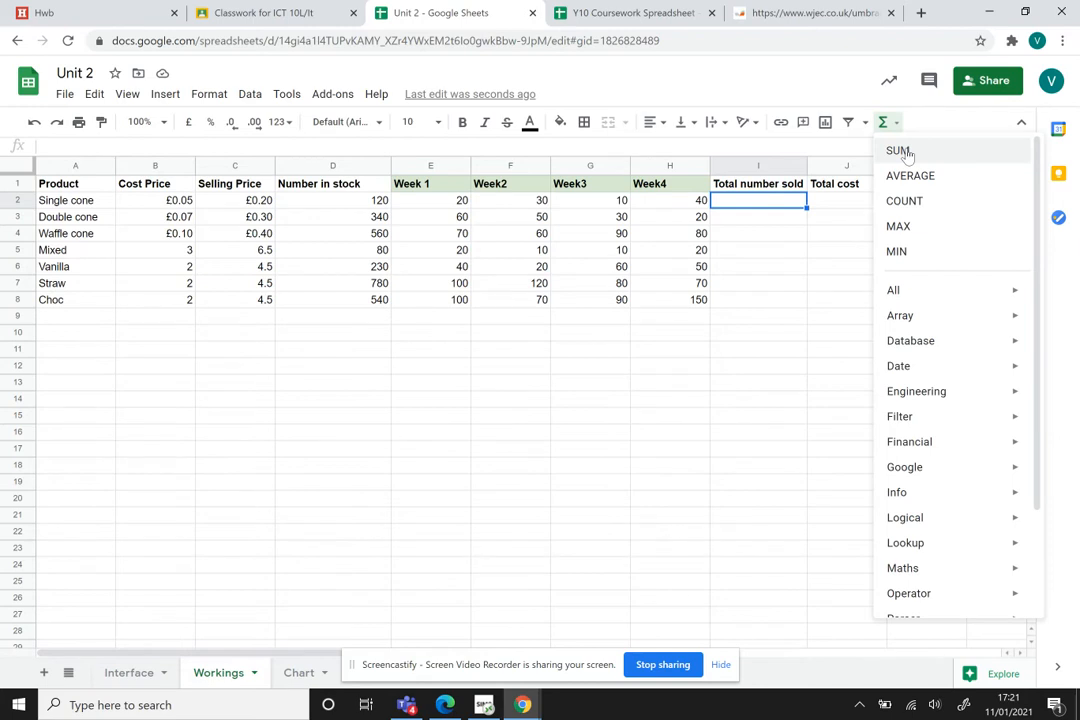
pyautogui.click(900, 151)
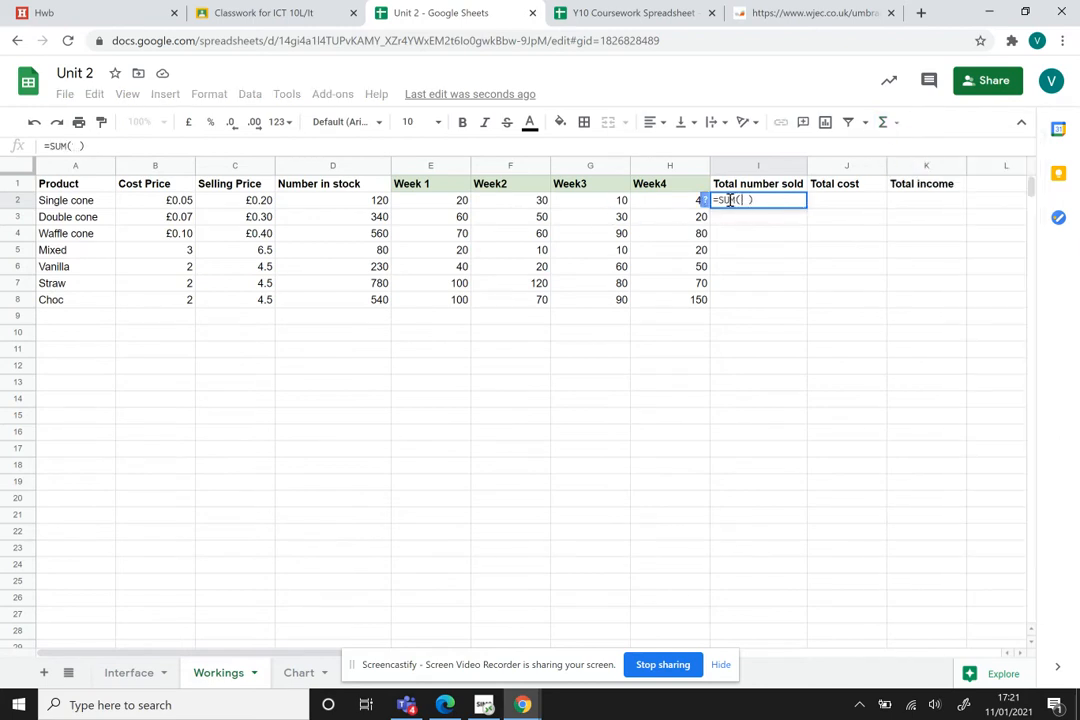
pyautogui.click(426, 206)
pyautogui.moveTo(483, 203); pyautogui.dragTo(672, 207)
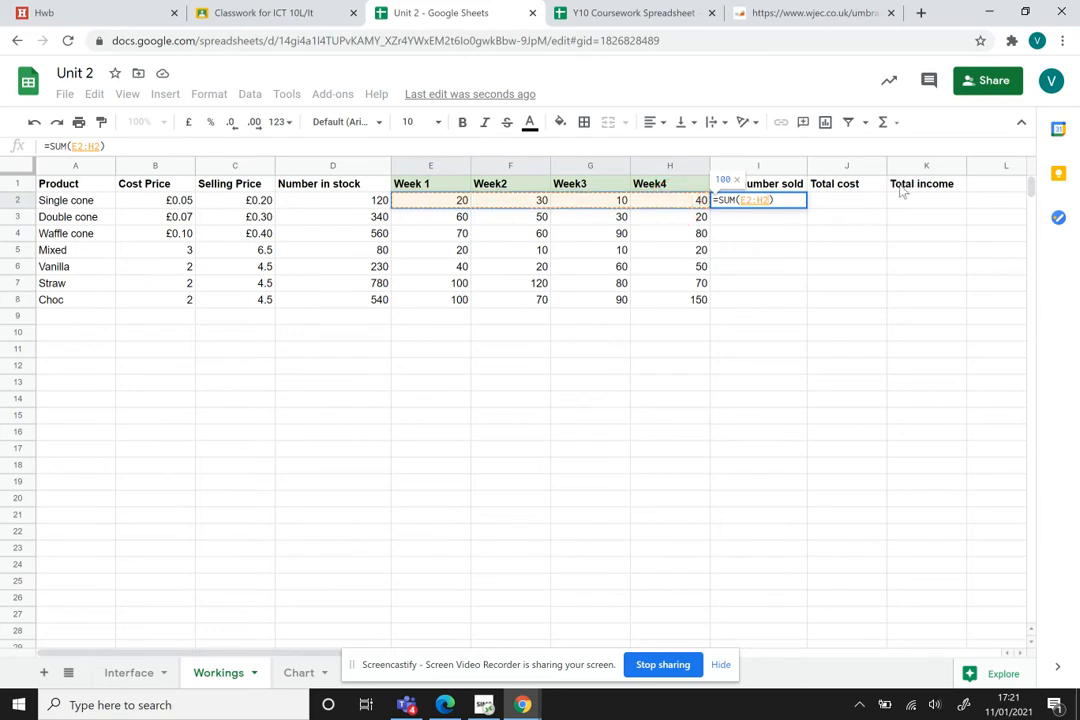
pyautogui.press('Return')
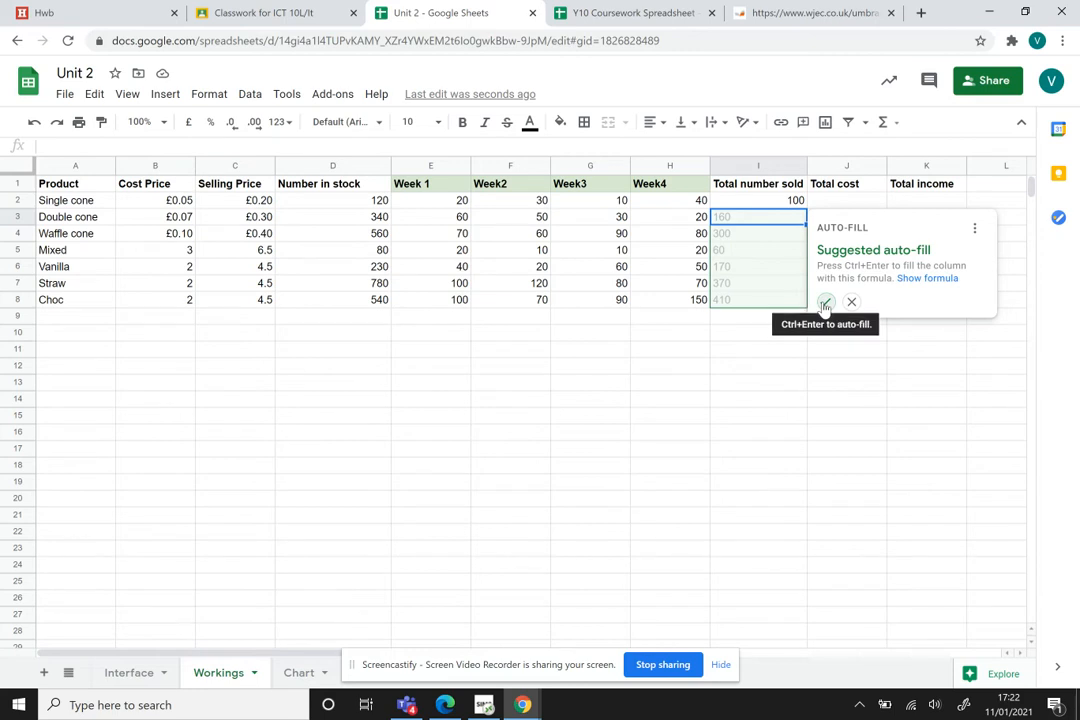
pyautogui.click(825, 304)
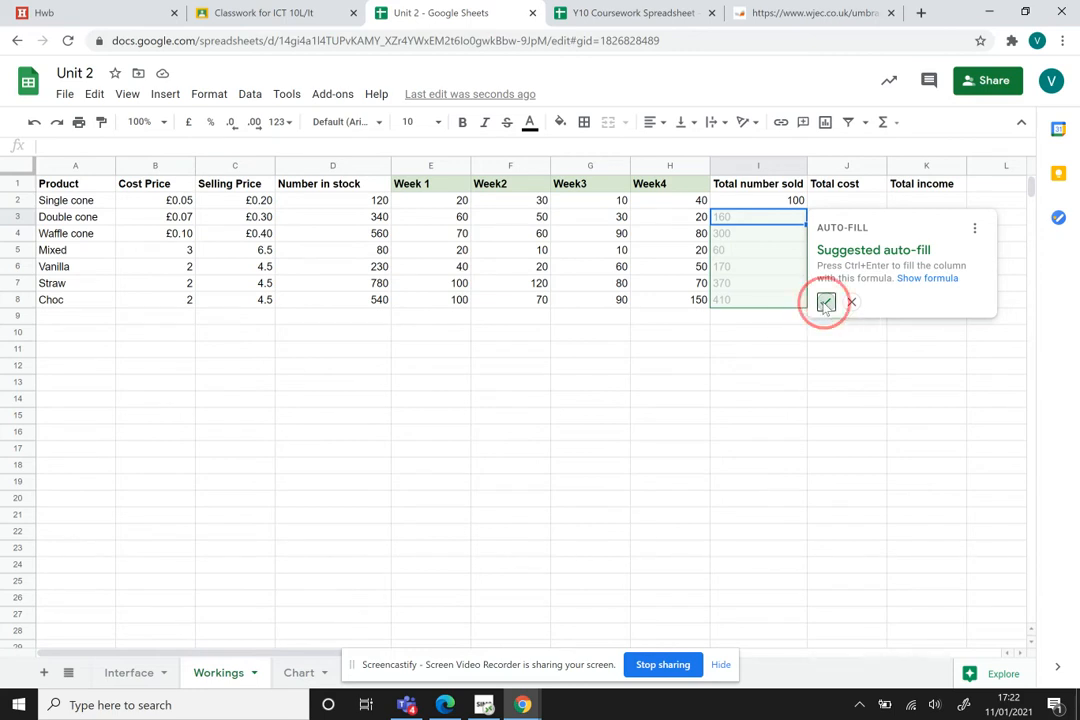
# Step: Check the range of the SUM formula in I2 against the single cone's Week 1 and Week4 cells
pyautogui.click(787, 201)
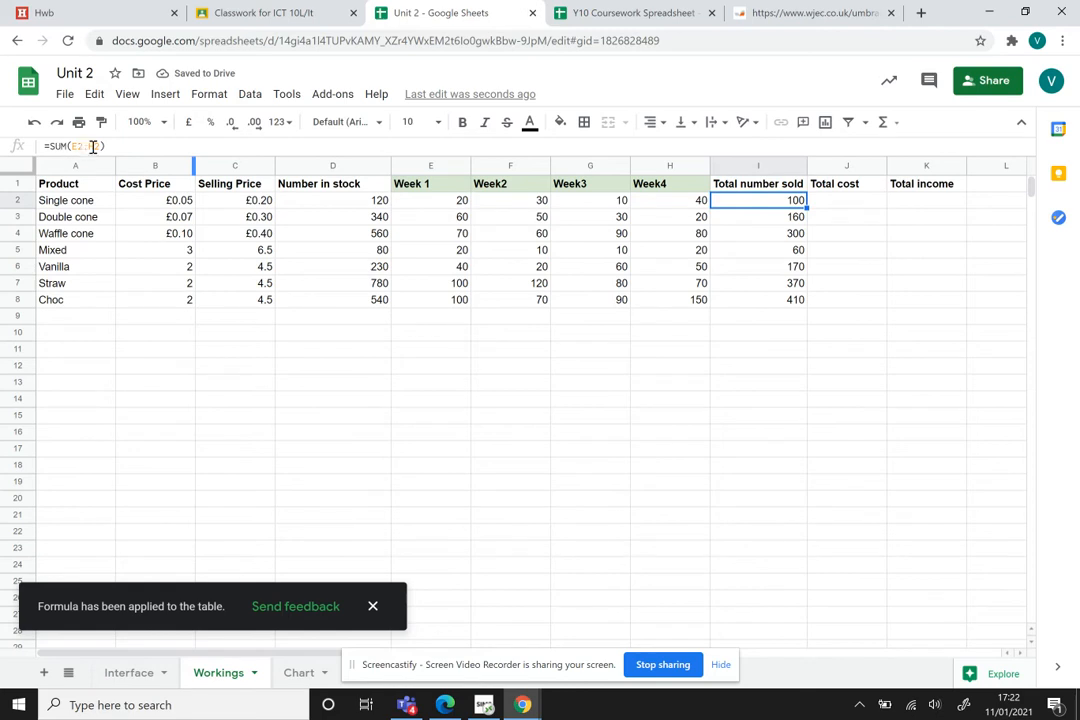
pyautogui.click(443, 204)
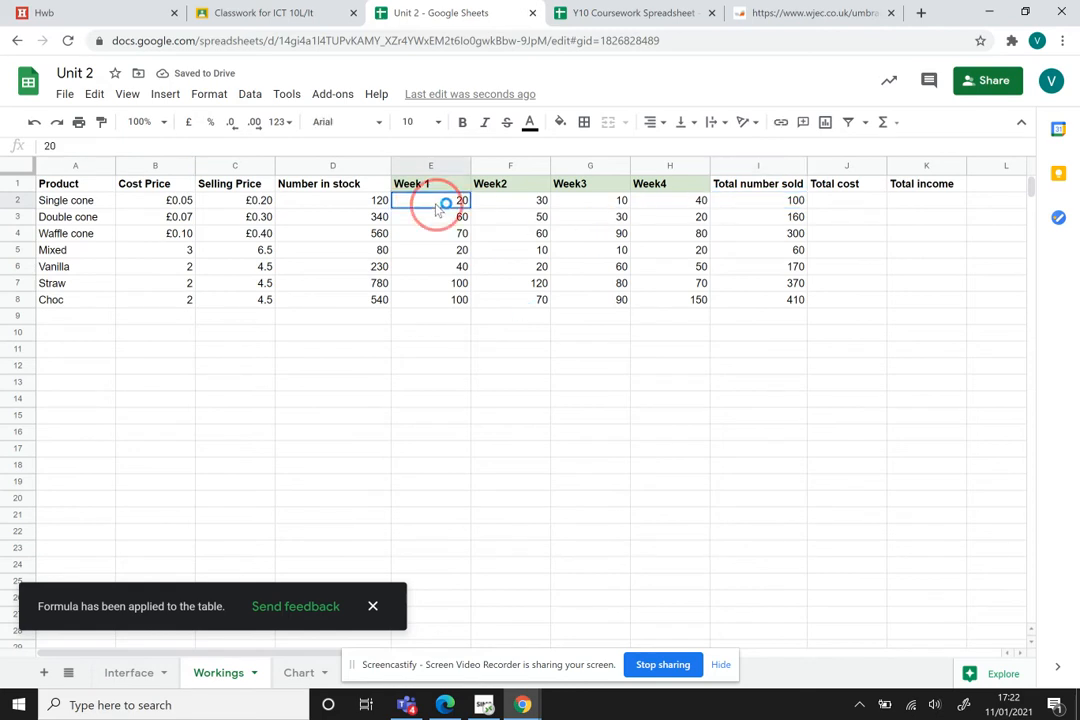
pyautogui.click(680, 202)
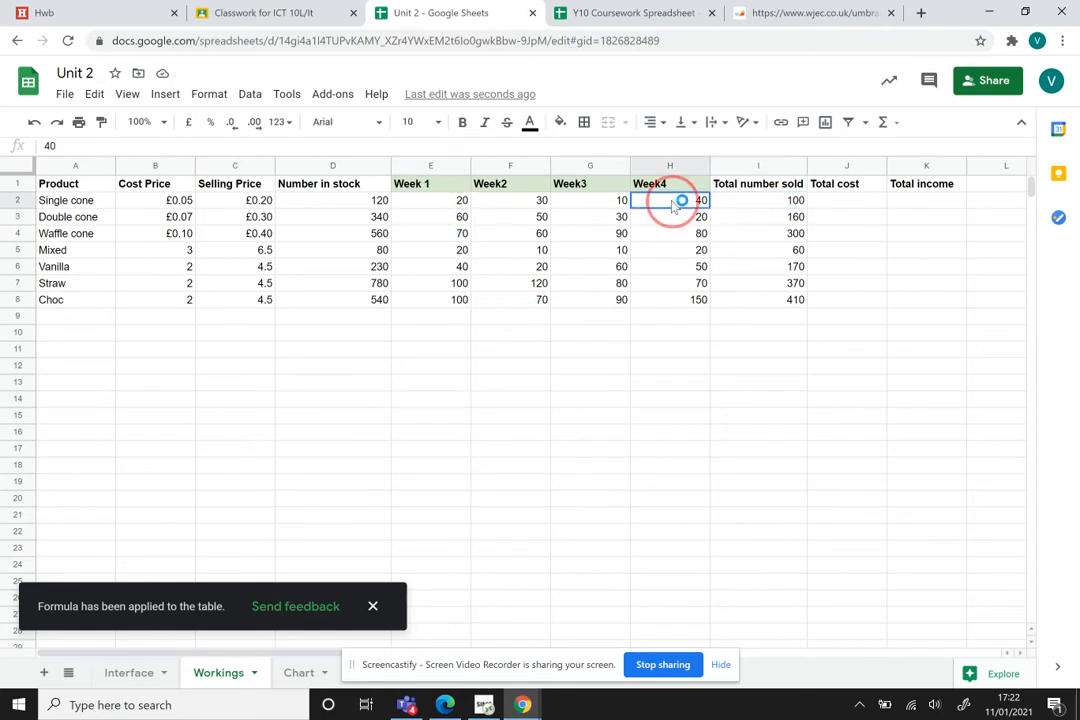
pyautogui.click(452, 205)
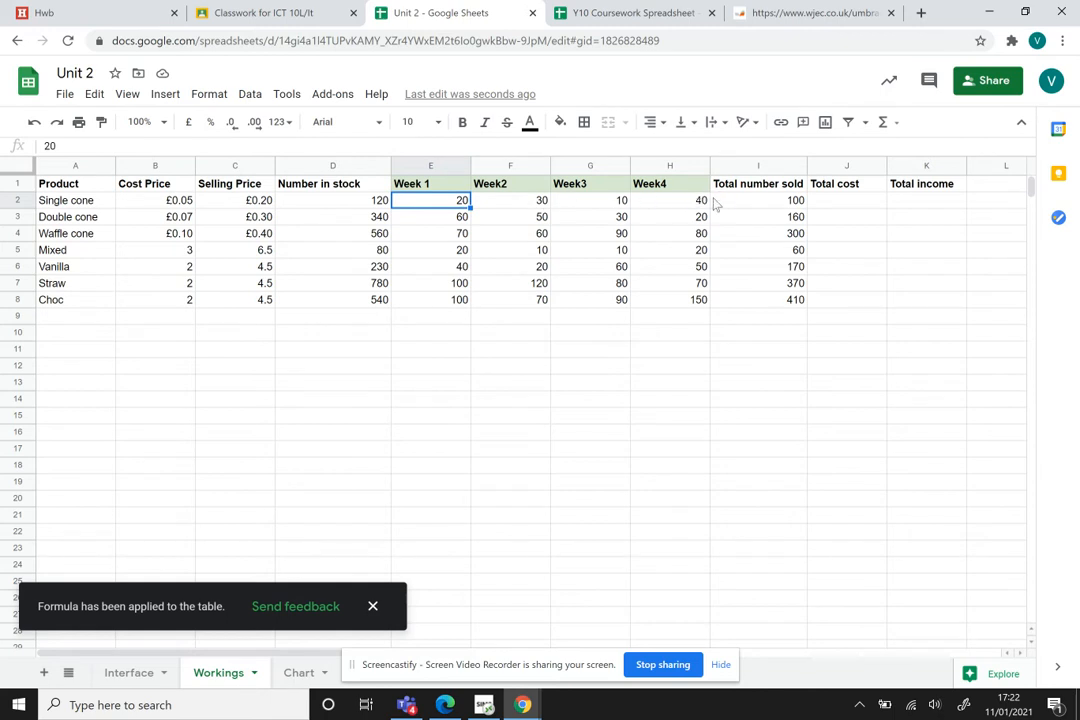
pyautogui.click(795, 201)
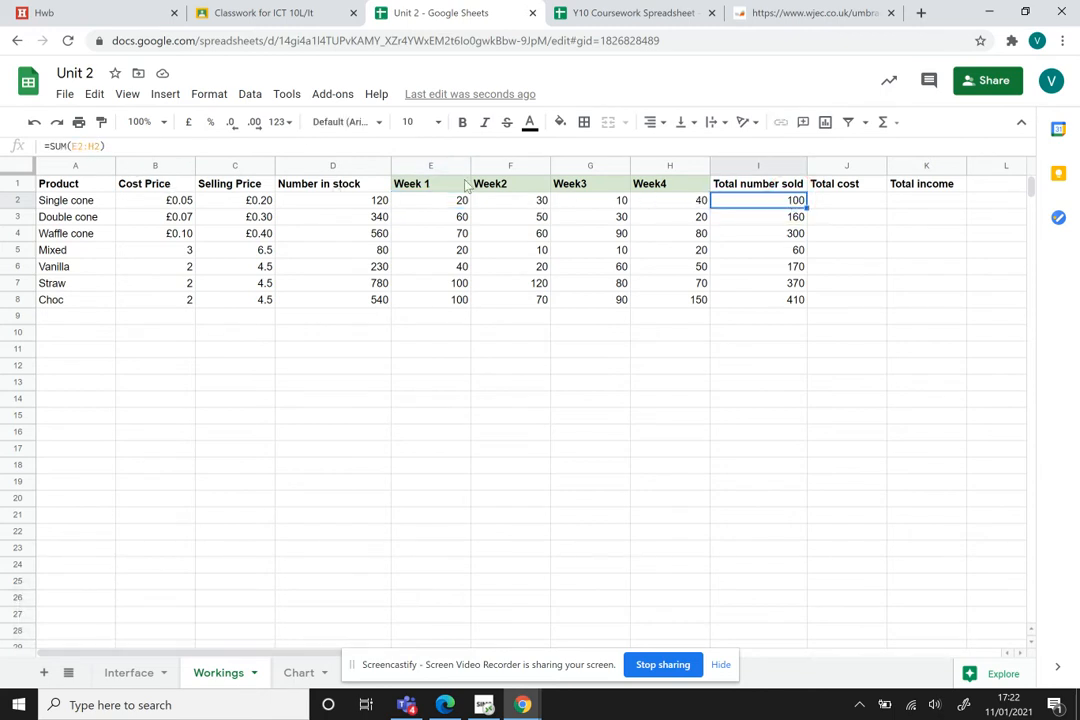
# Step: Calculate the single cone's total cost in J2 with =B2*I2 and auto-fill the formula down to J8
pyautogui.click(842, 205)
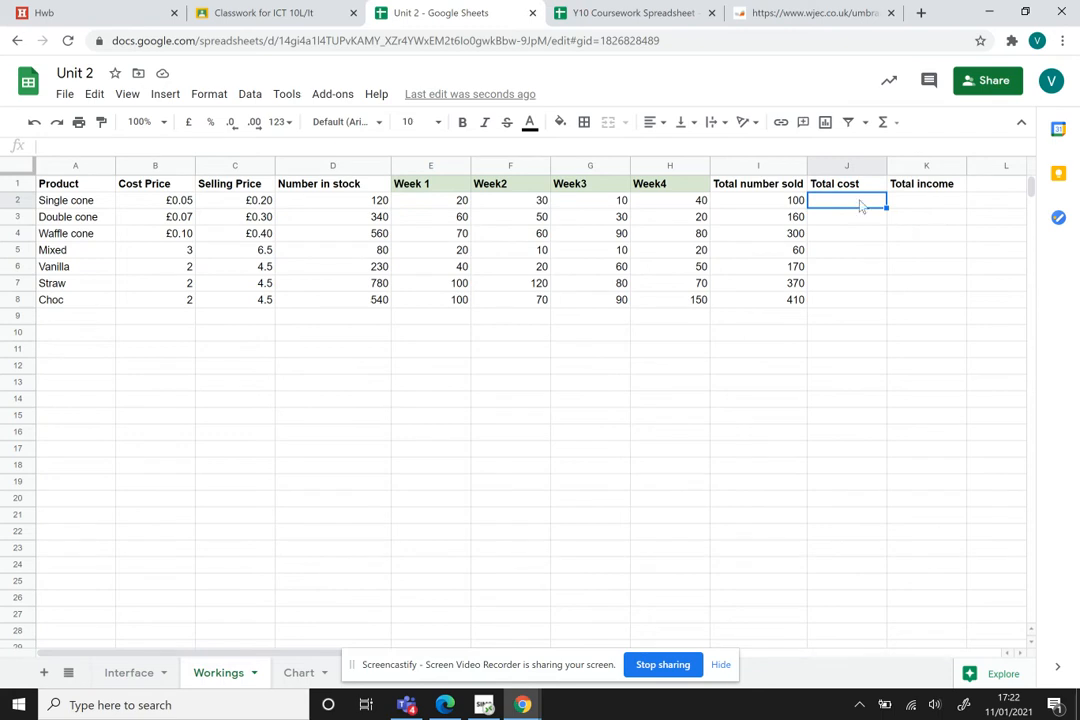
pyautogui.write('=')
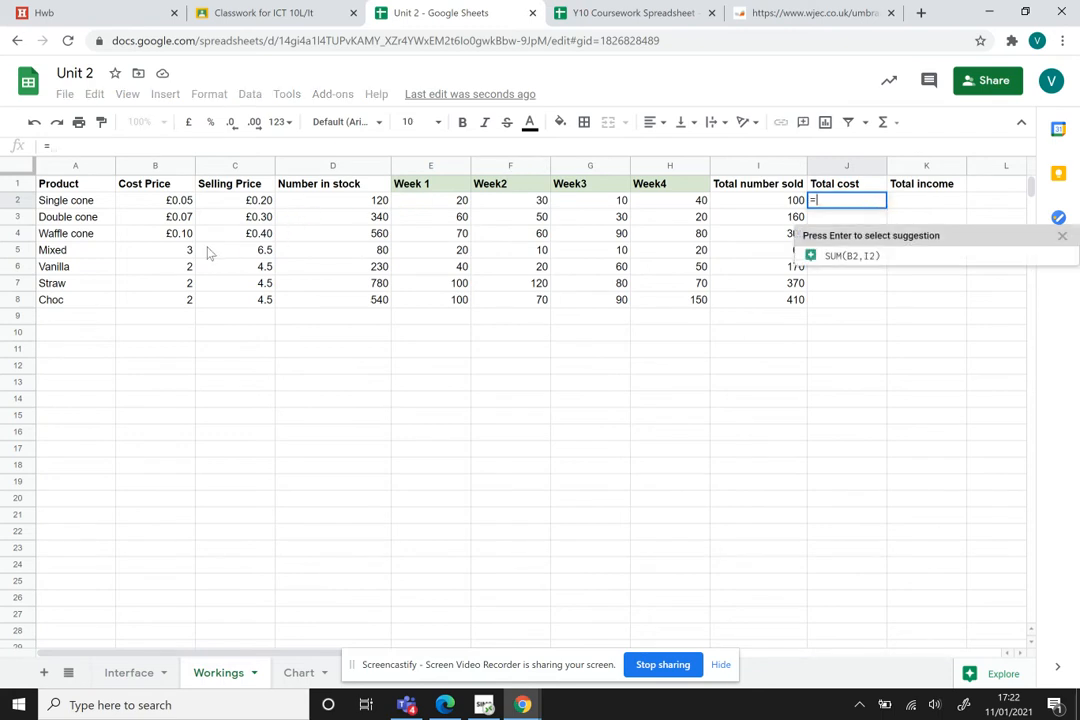
pyautogui.click(172, 203)
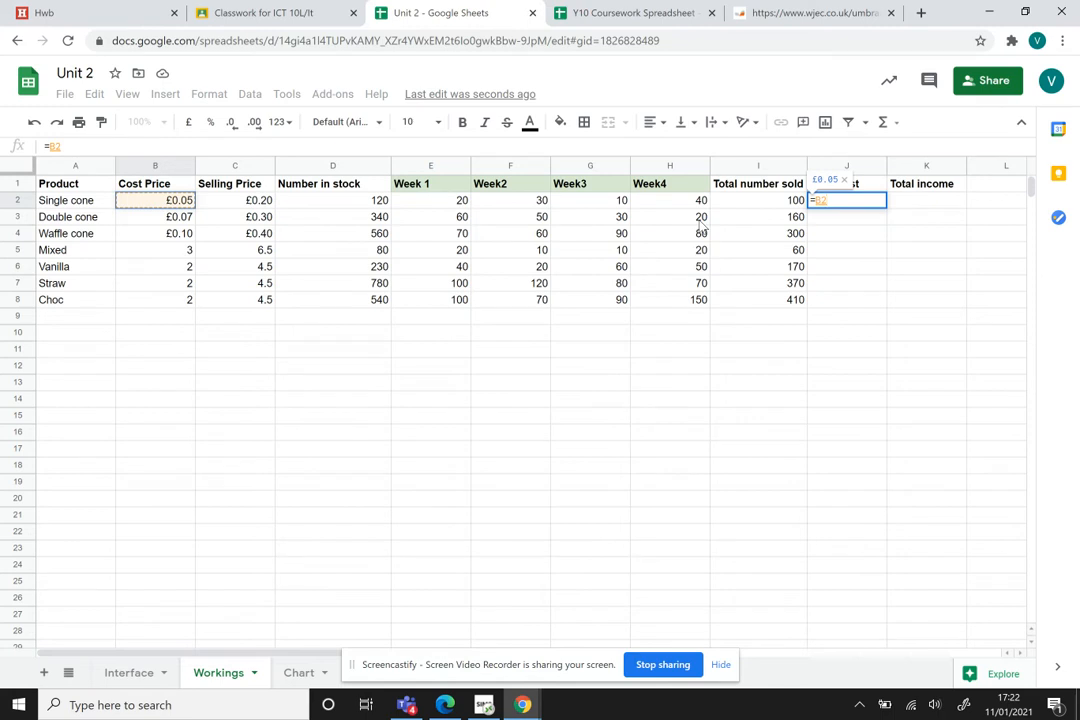
pyautogui.write('*')
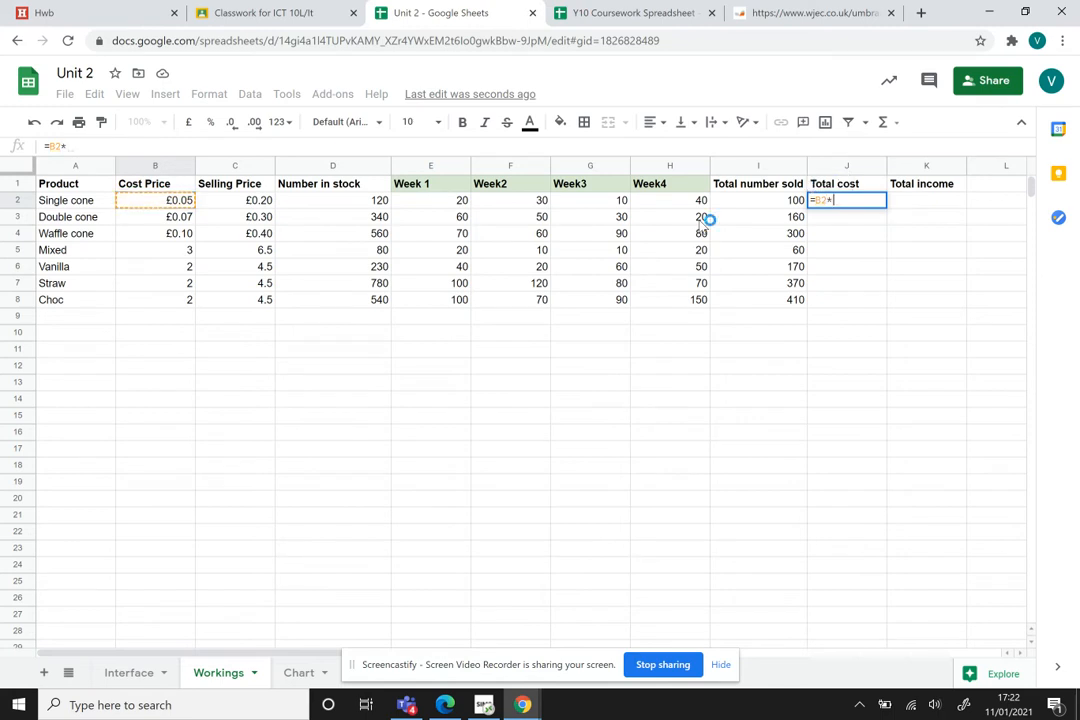
pyautogui.click(770, 205)
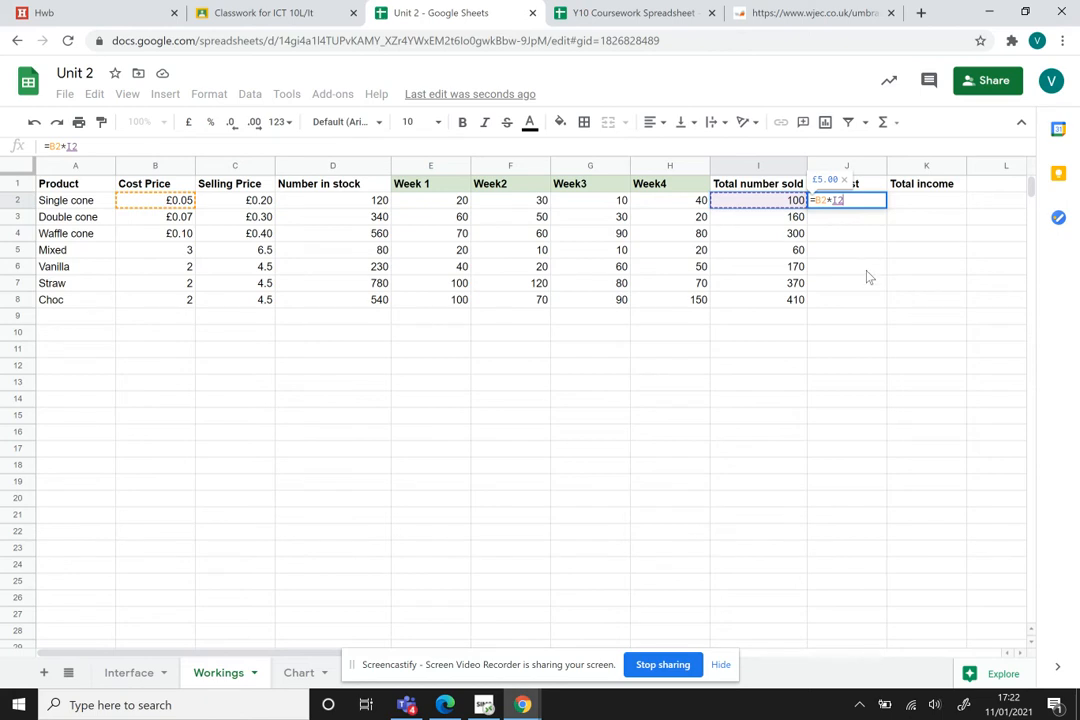
pyautogui.press('Return')
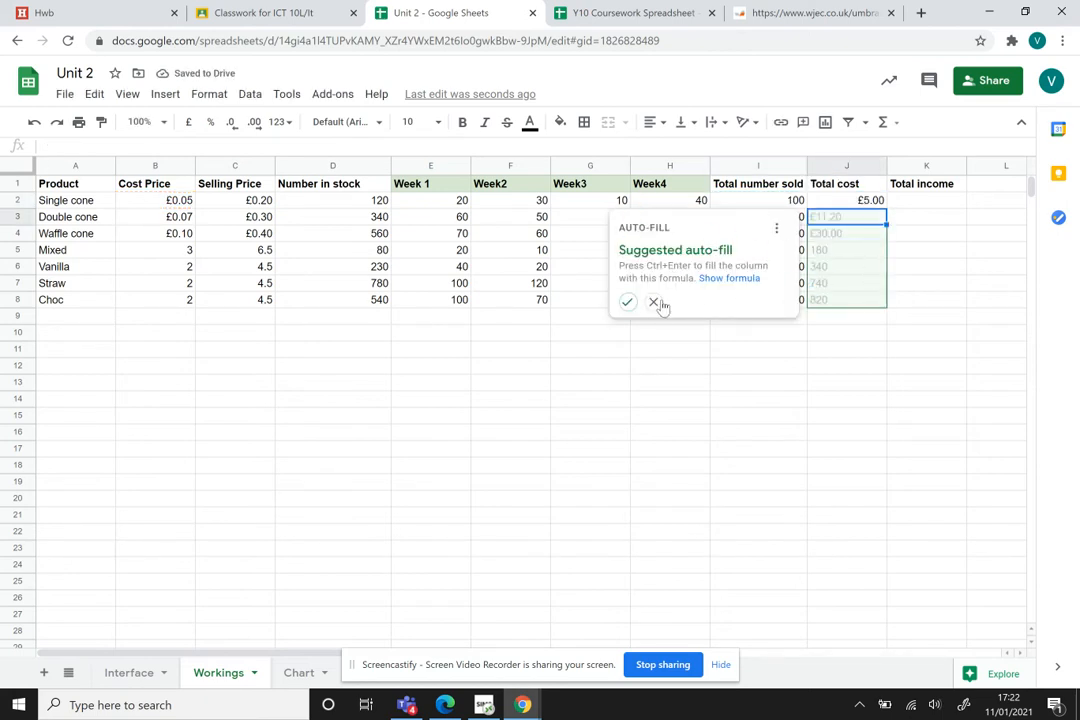
pyautogui.click(627, 306)
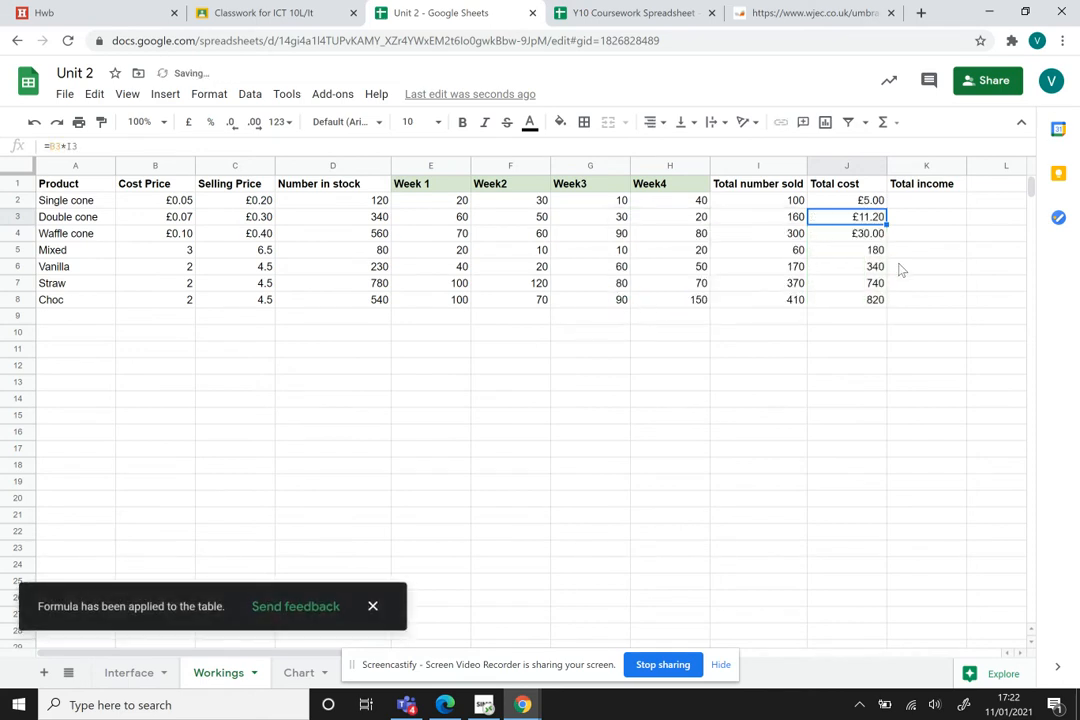
# Step: Calculate the single cone's total income in K2 with =C2*I2 and accept the suggested auto-fill down to K8
pyautogui.click(938, 203)
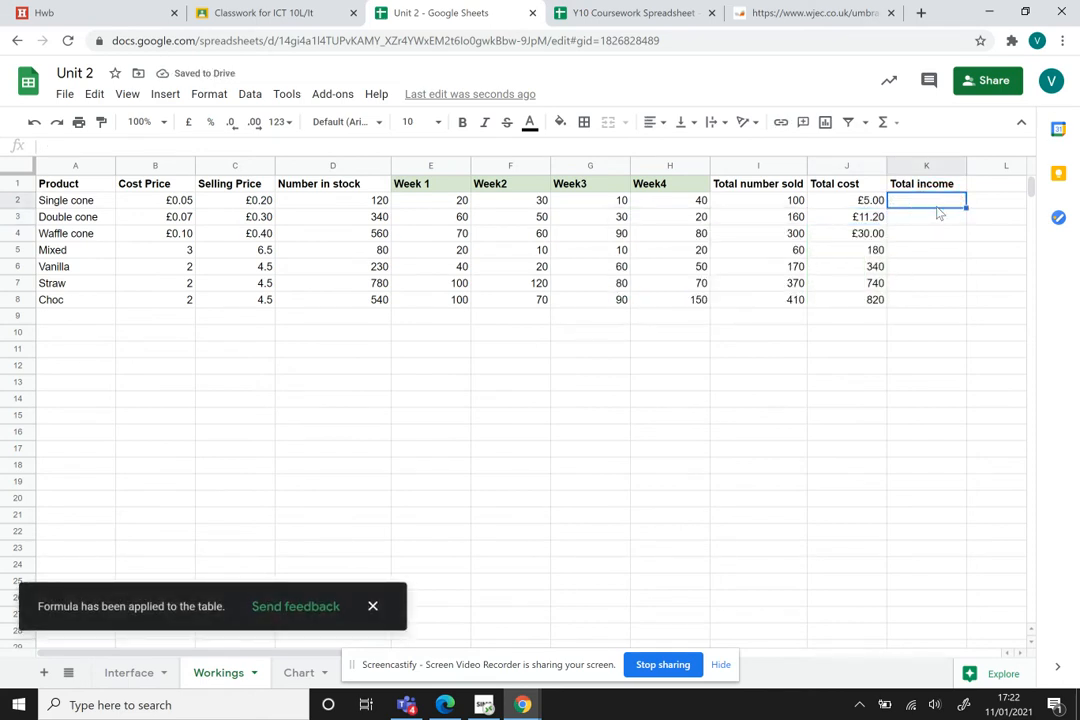
pyautogui.write('=')
pyautogui.click(243, 201)
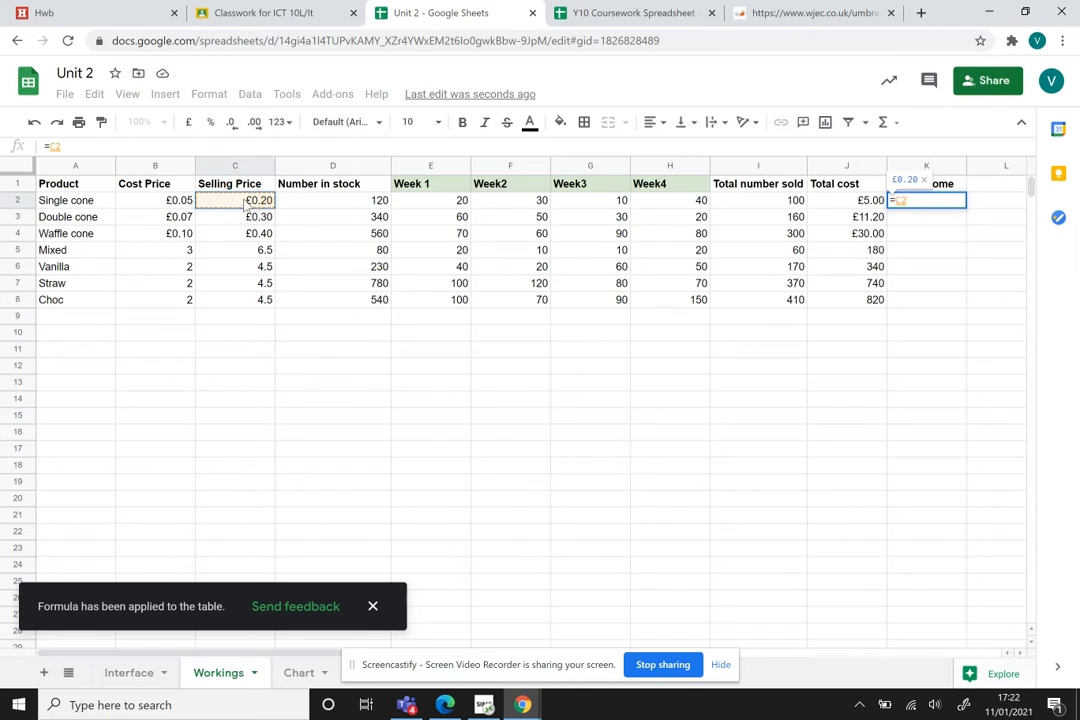
pyautogui.write('*')
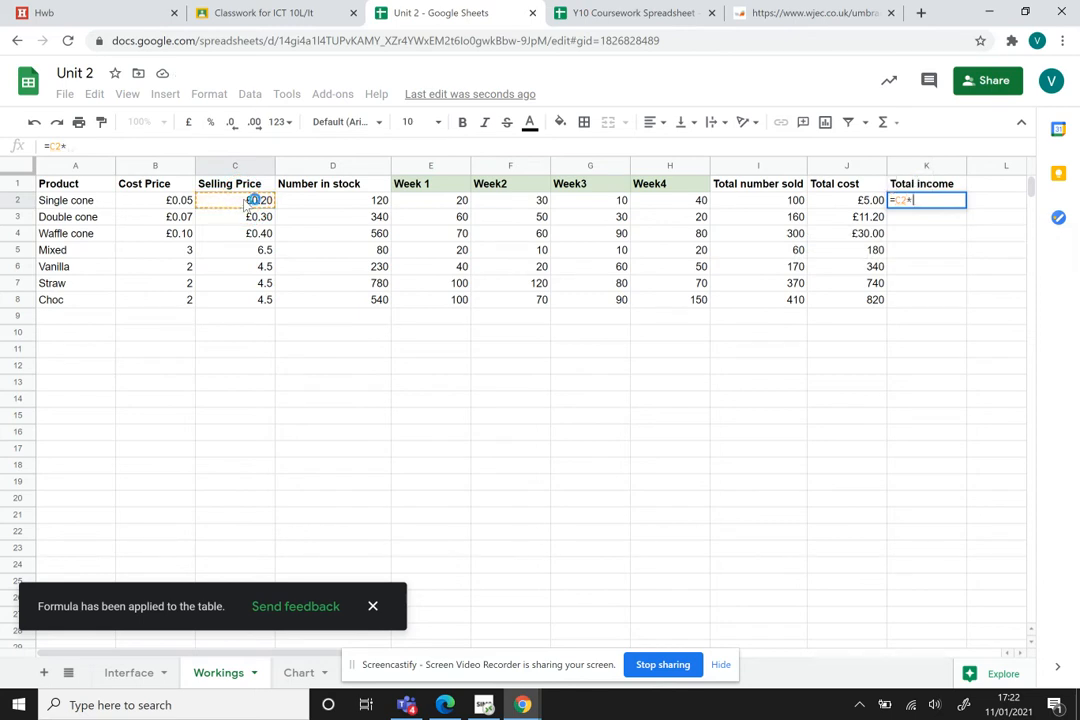
pyautogui.click(772, 201)
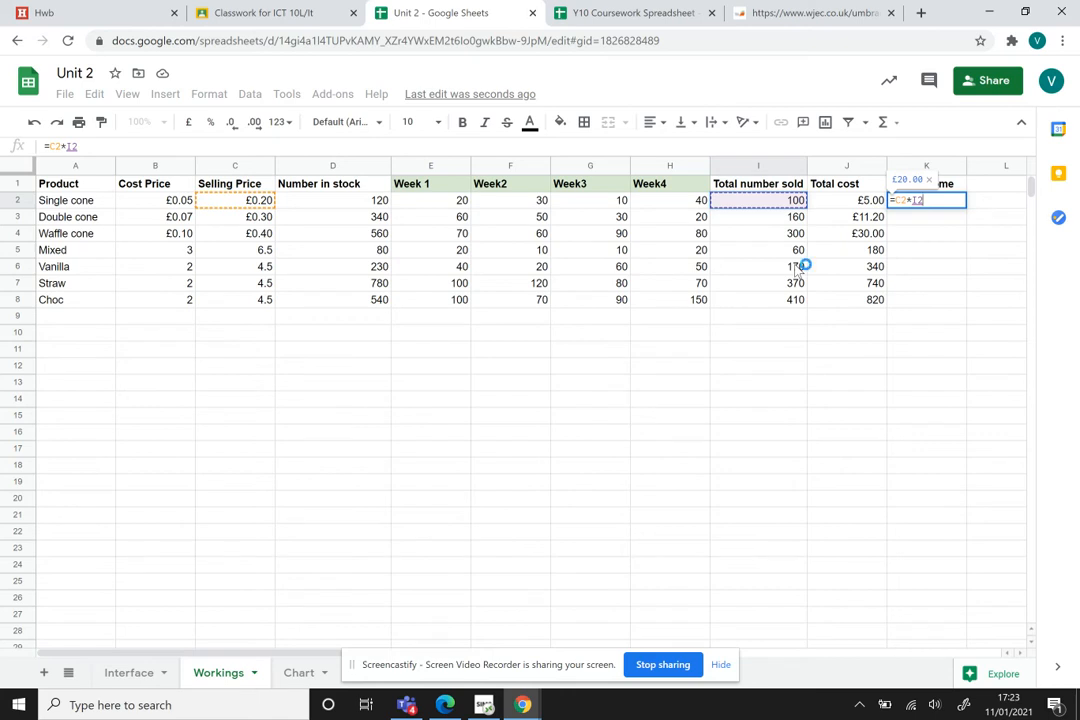
pyautogui.press('Return')
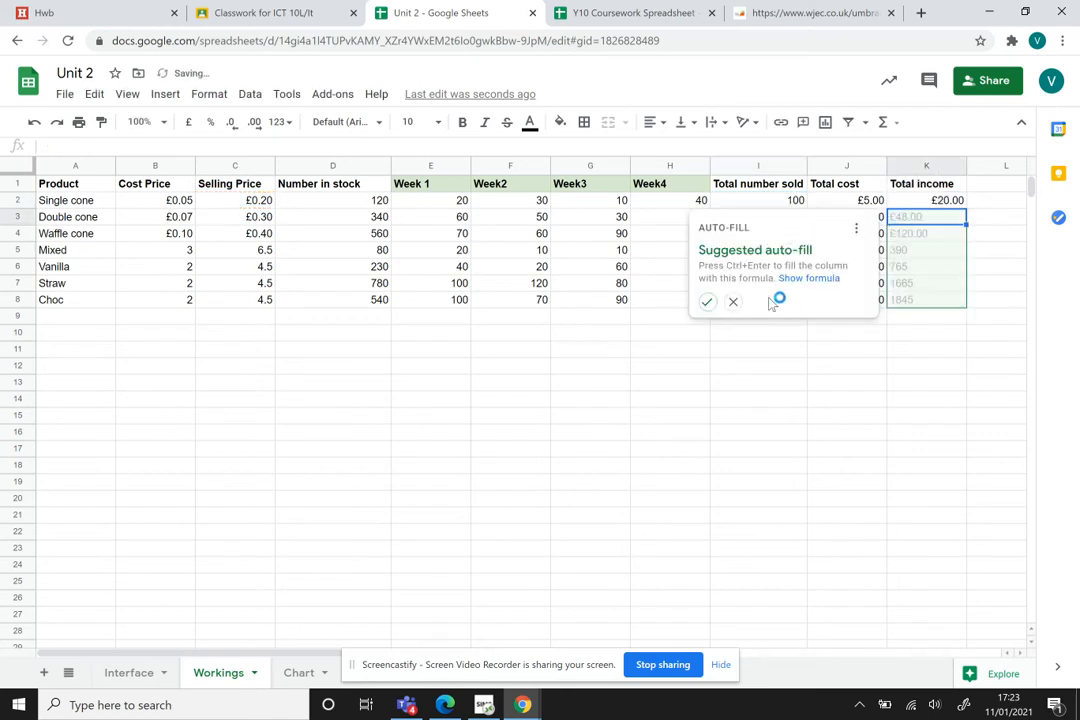
pyautogui.click(707, 301)
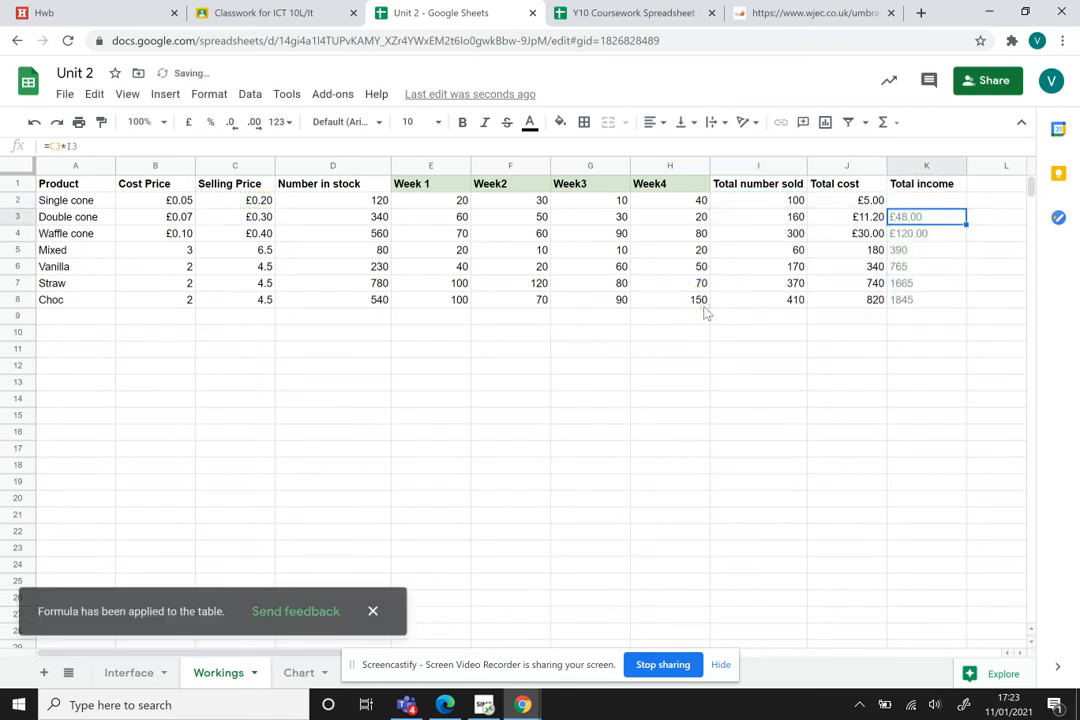
# Step: Clear the total income cells K3:K8 and refill them by copying the K2 formula down to K8 with the fill handle
pyautogui.click(945, 201)
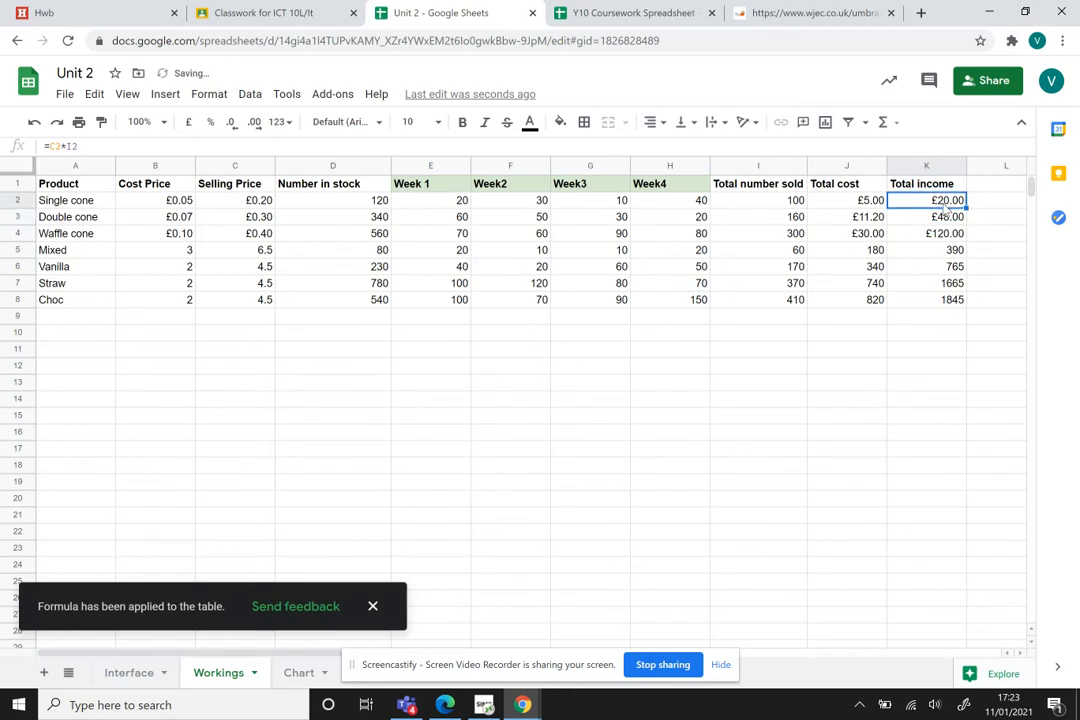
pyautogui.moveTo(940, 217); pyautogui.dragTo(940, 304)
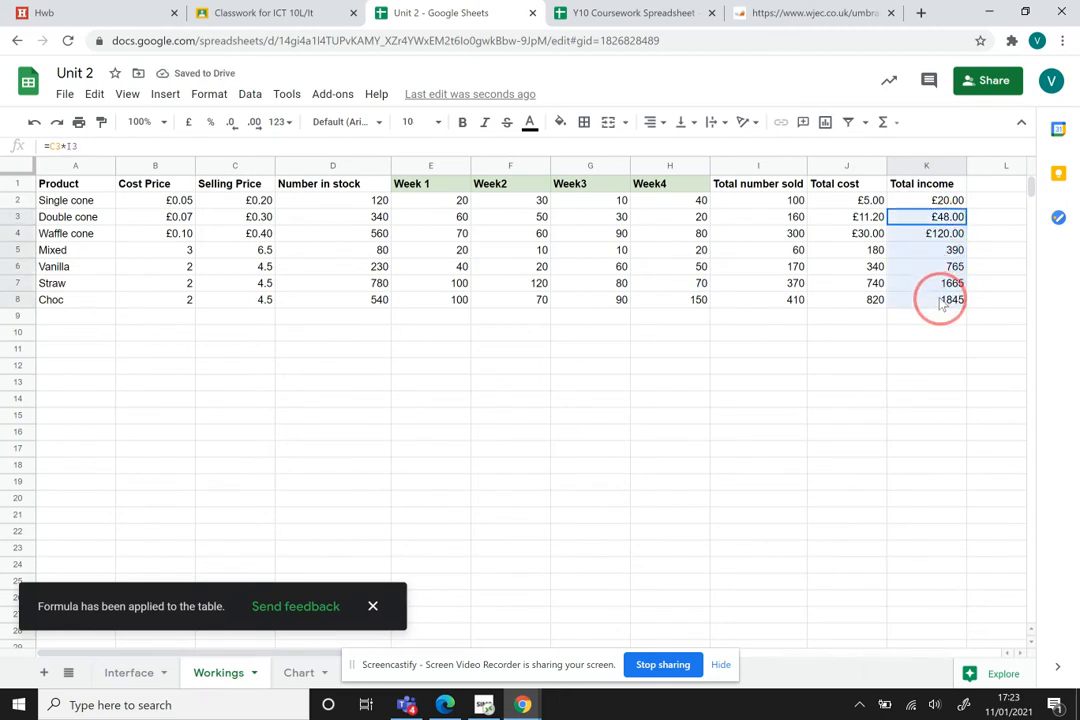
pyautogui.press('Delete')
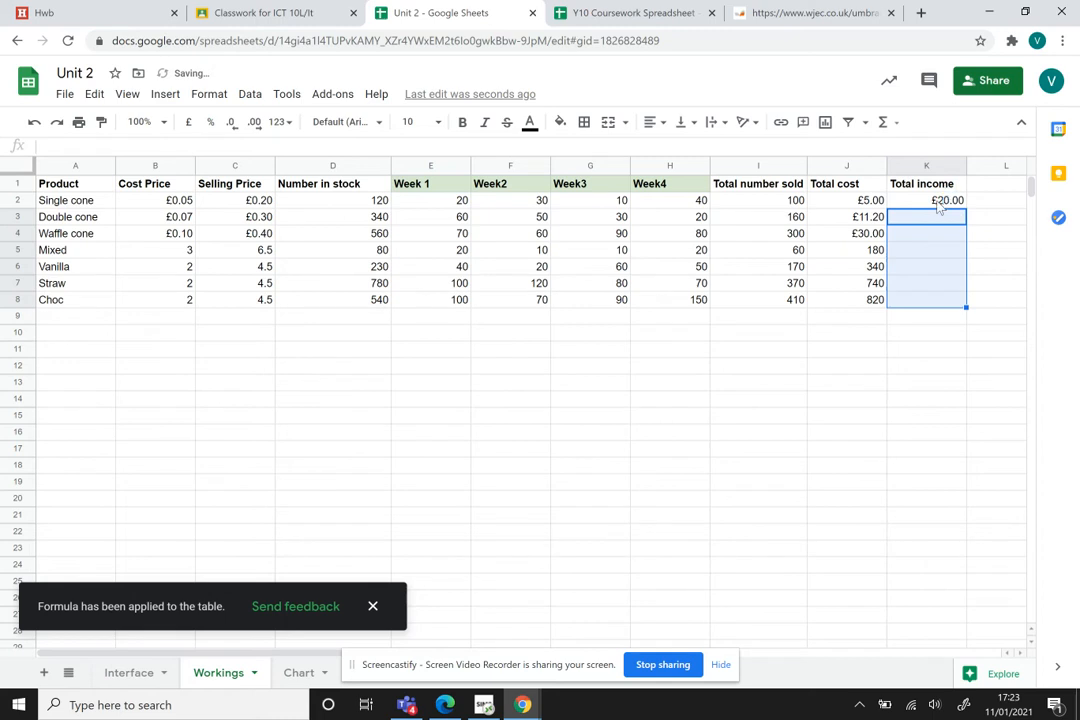
pyautogui.click(938, 206)
pyautogui.moveTo(966, 207); pyautogui.dragTo(964, 299)
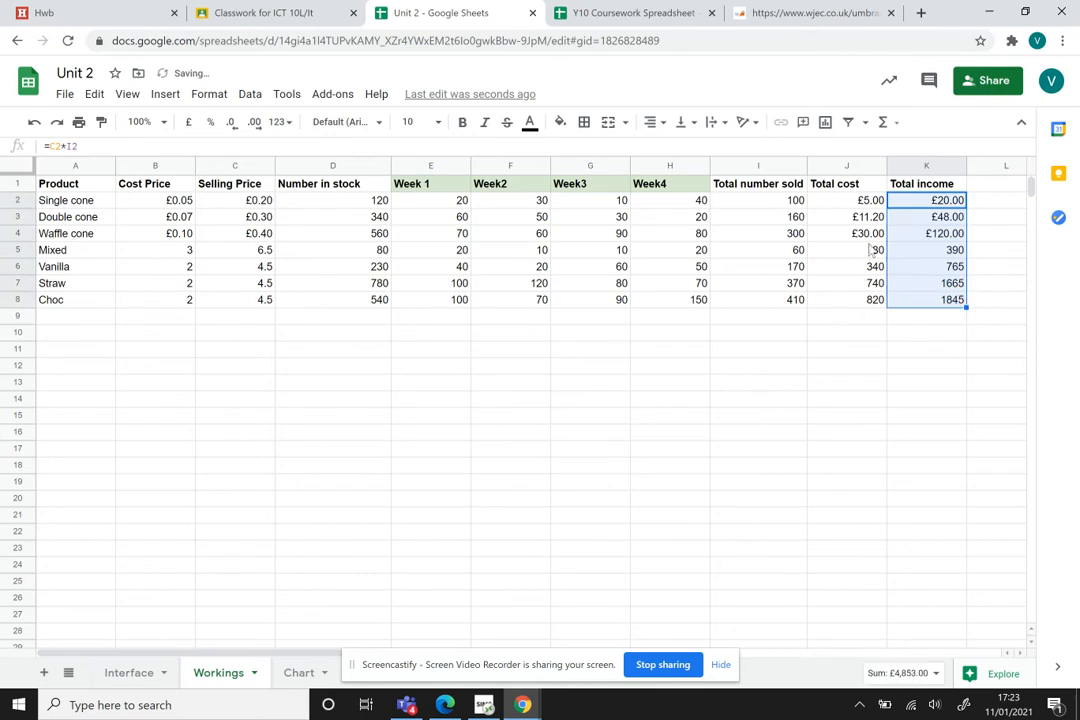
# Step: Check the formulas in the single cone's three total cells, the double cone's total income and Choc's total number sold
pyautogui.click(943, 215)
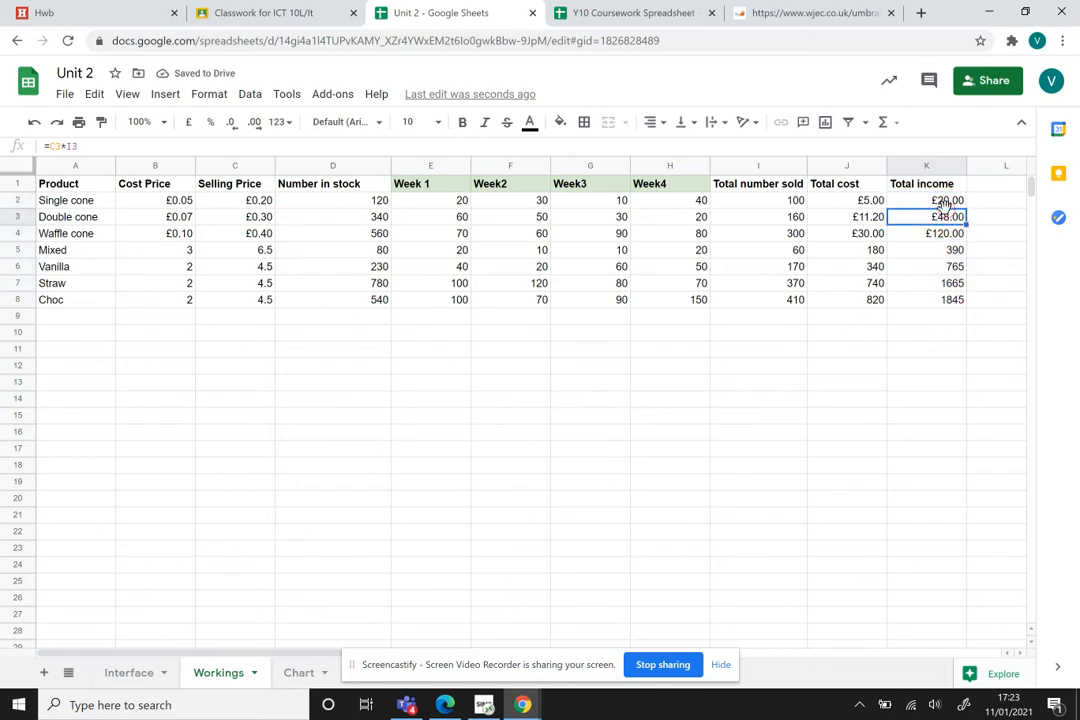
pyautogui.click(940, 201)
pyautogui.click(775, 203)
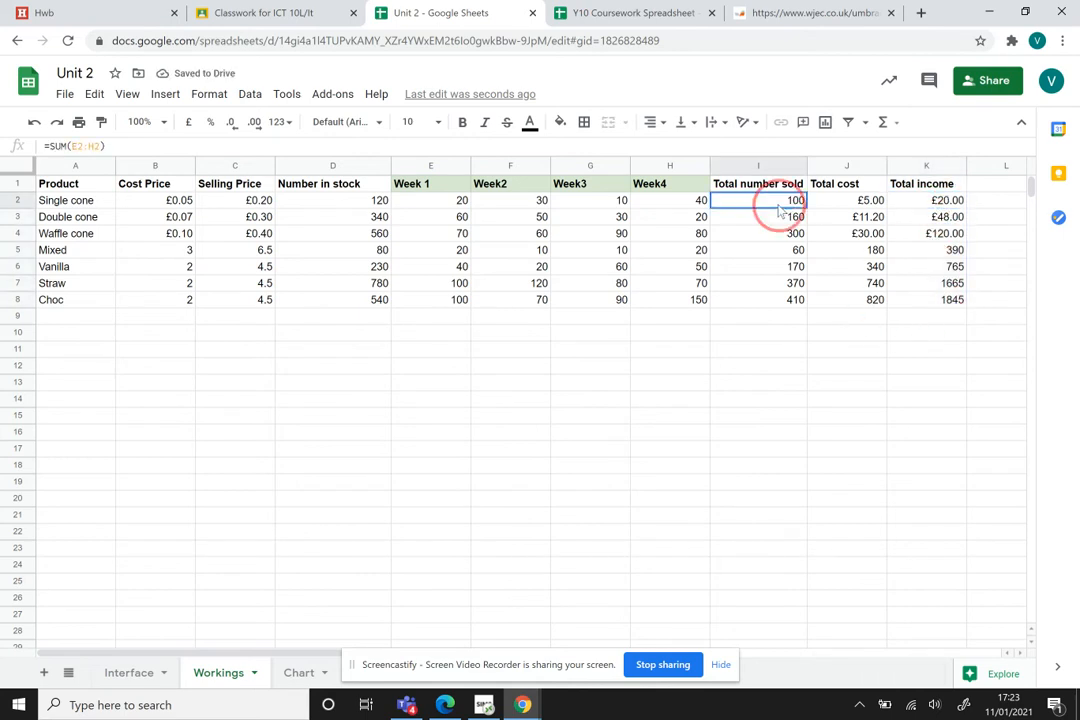
pyautogui.click(866, 203)
pyautogui.click(776, 204)
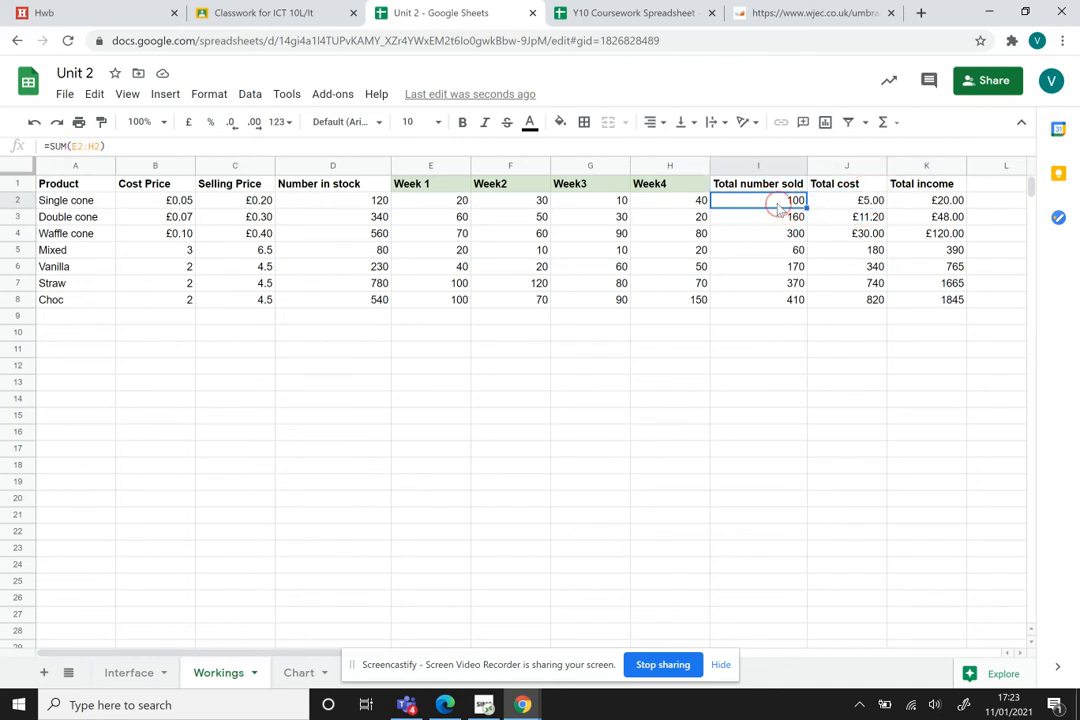
pyautogui.click(773, 305)
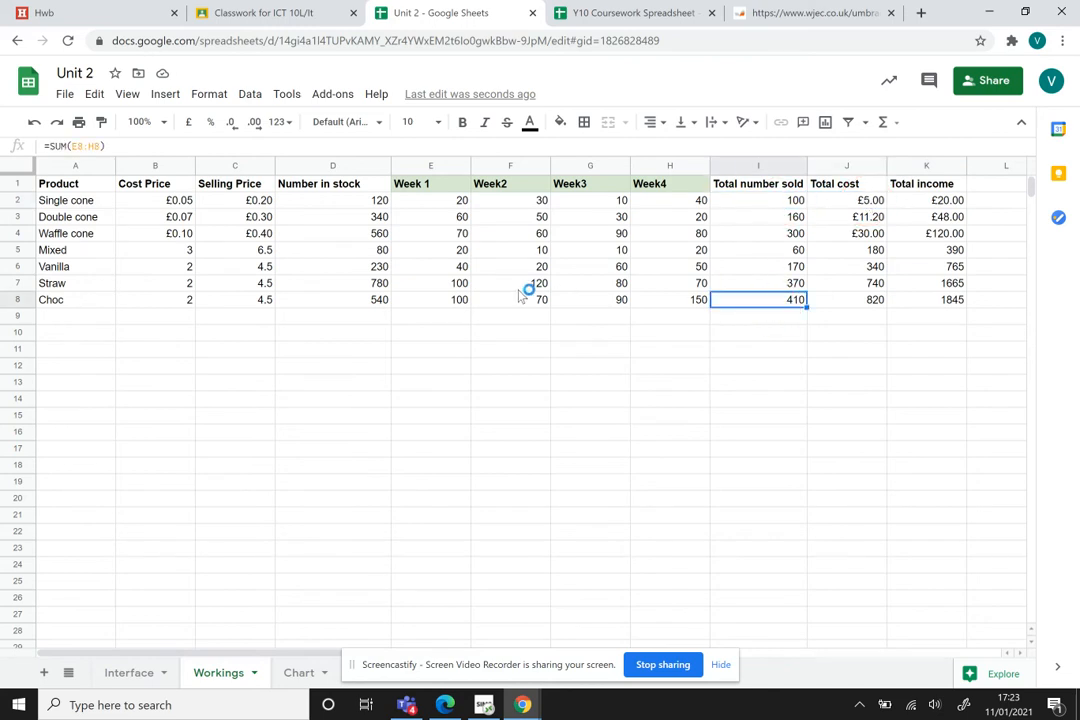
pyautogui.click(772, 203)
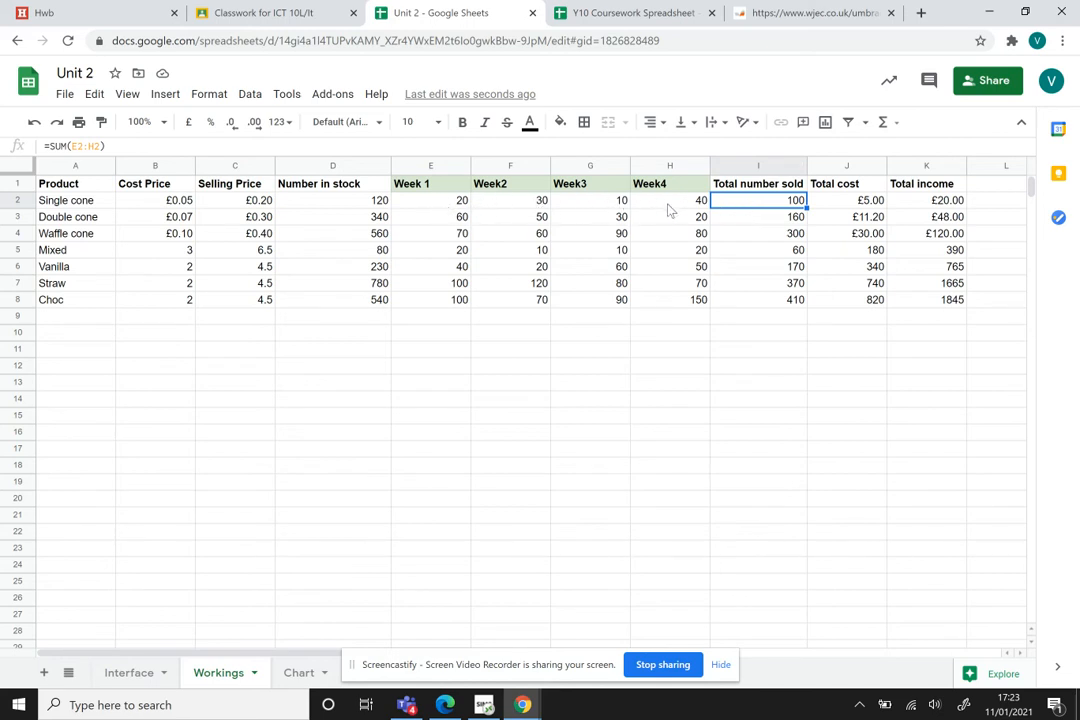
pyautogui.click(755, 201)
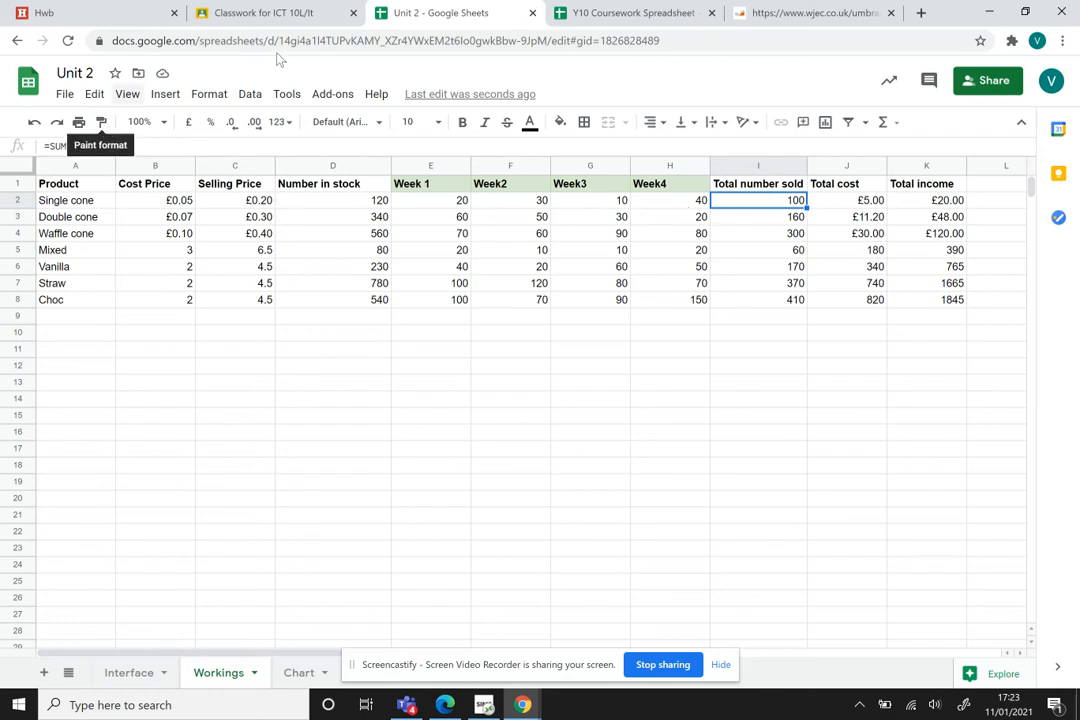
# Step: Switch to the Google Classroom classwork page and open the Unit 2 Google Slides file attached to the Unit 2 assignment
pyautogui.click(305, 17)
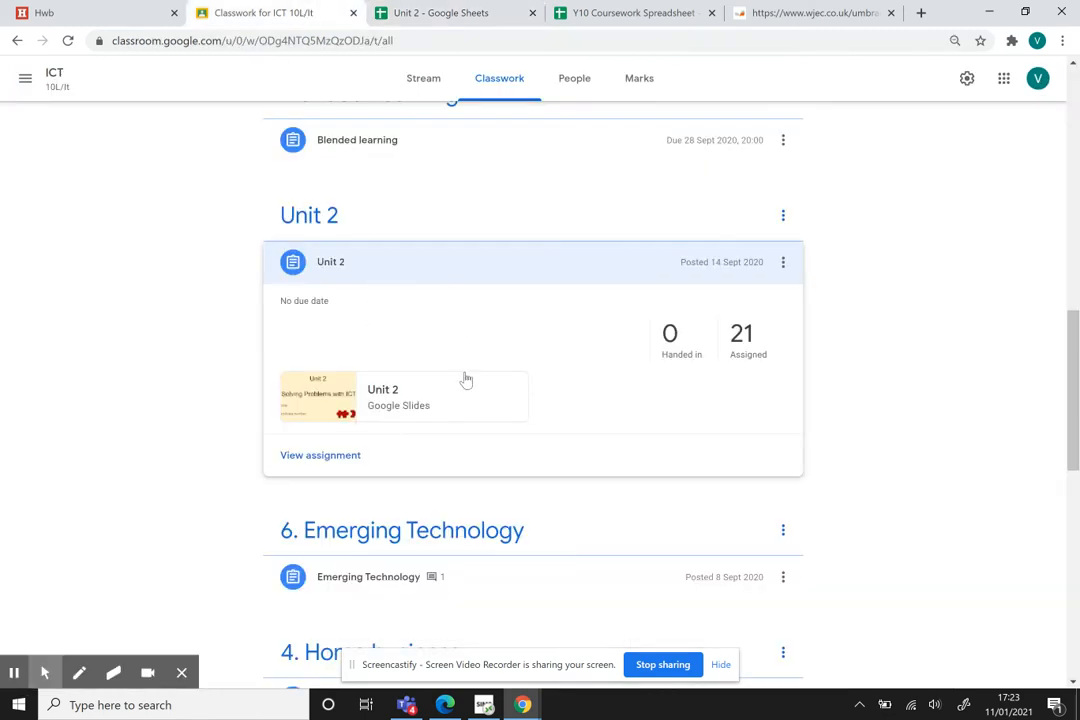
pyautogui.click(416, 410)
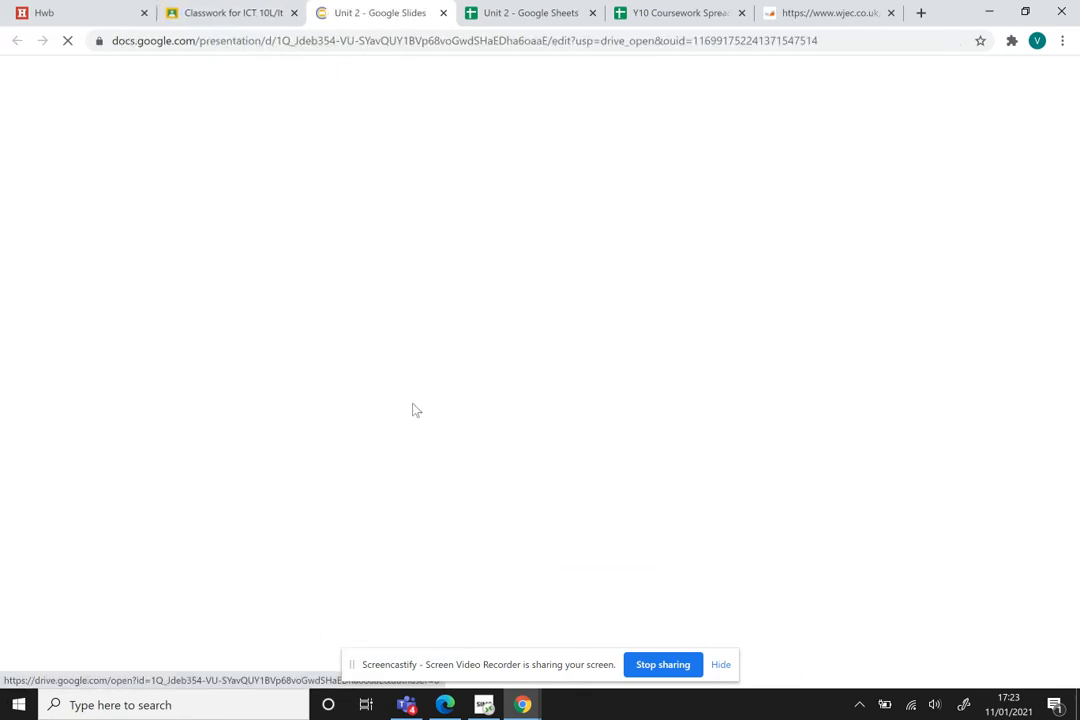